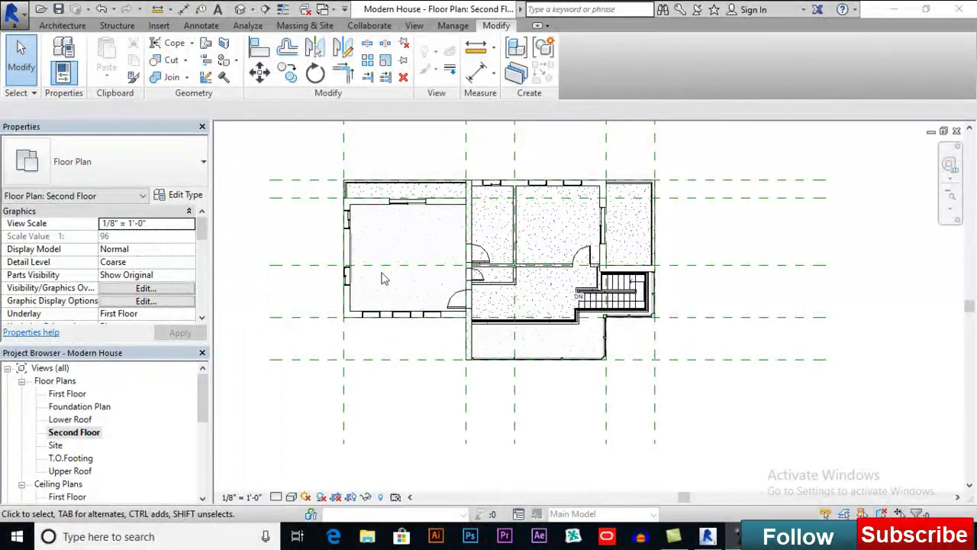
Open the Site floor plan and frame the house roofs in the view.
scroll(416, 315, "down", 1)
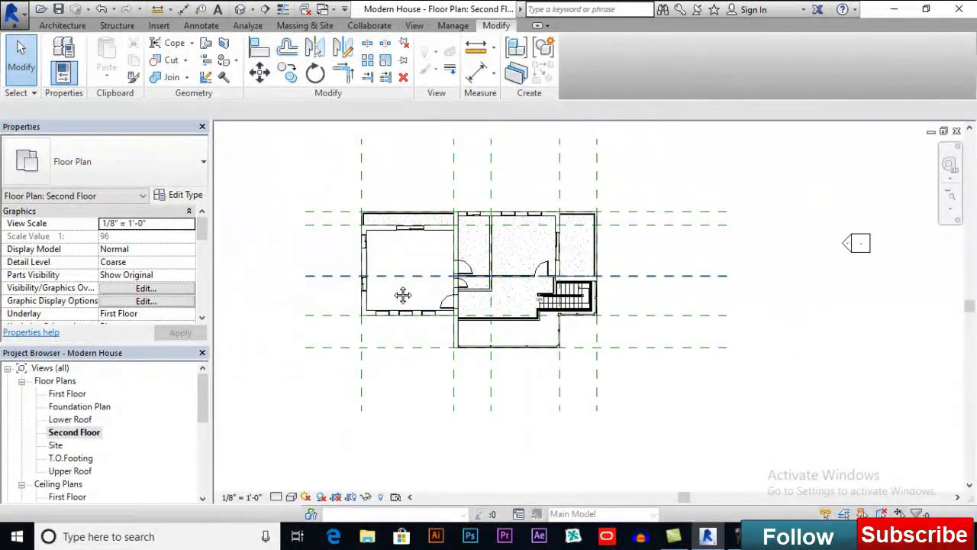
double_click(57, 447)
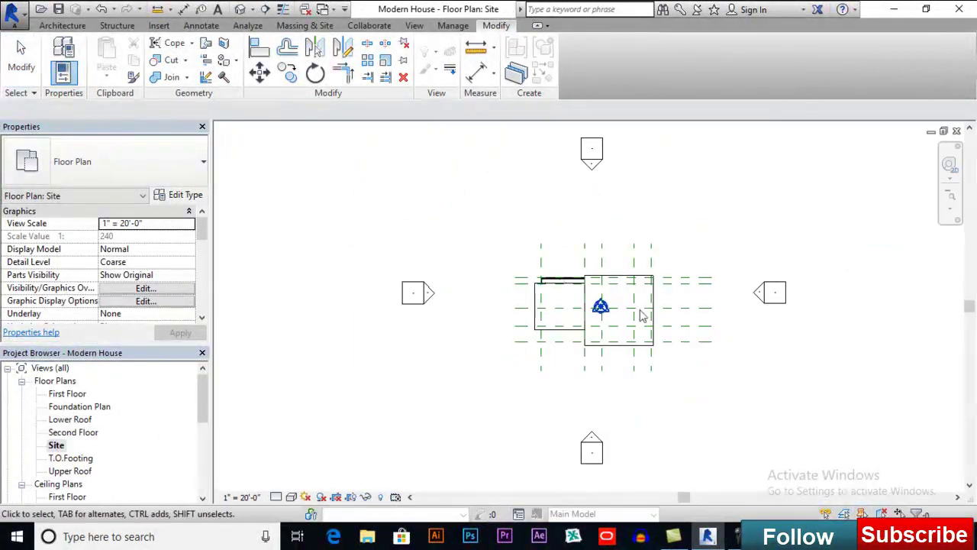
scroll(633, 305, "up", 3)
middle_click_drag(646, 338, 606, 327)
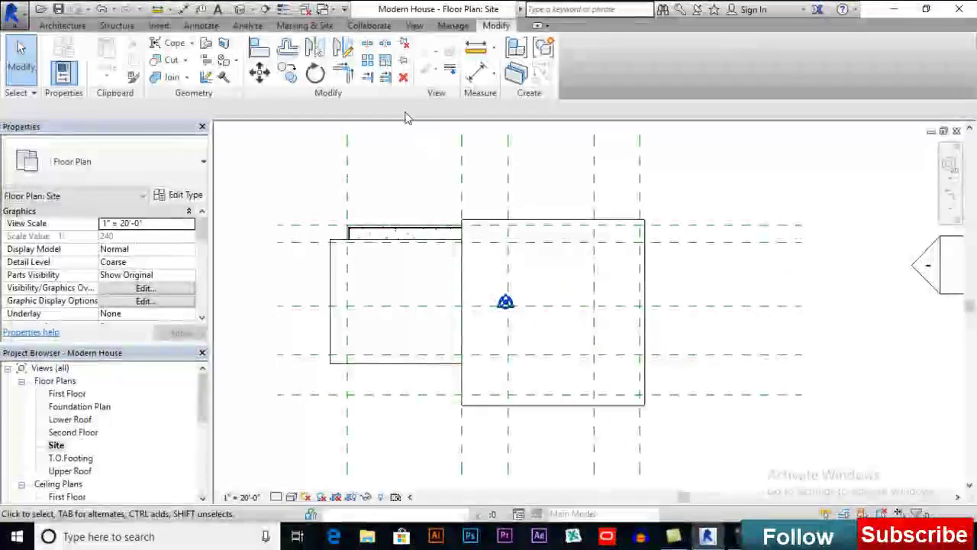
Start a toposurface and place four corner points around the house at an absolute elevation of -0' 6".
left_click(305, 26)
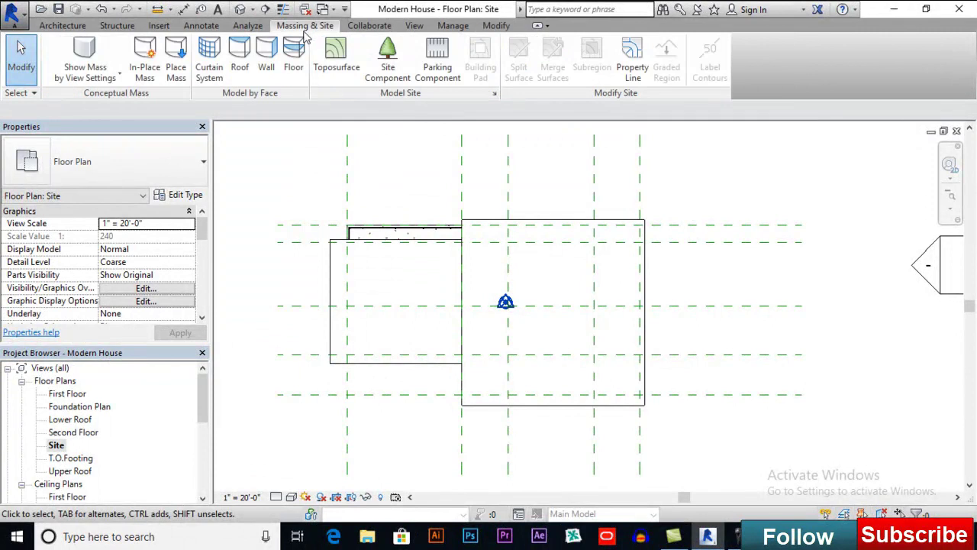
left_click(345, 73)
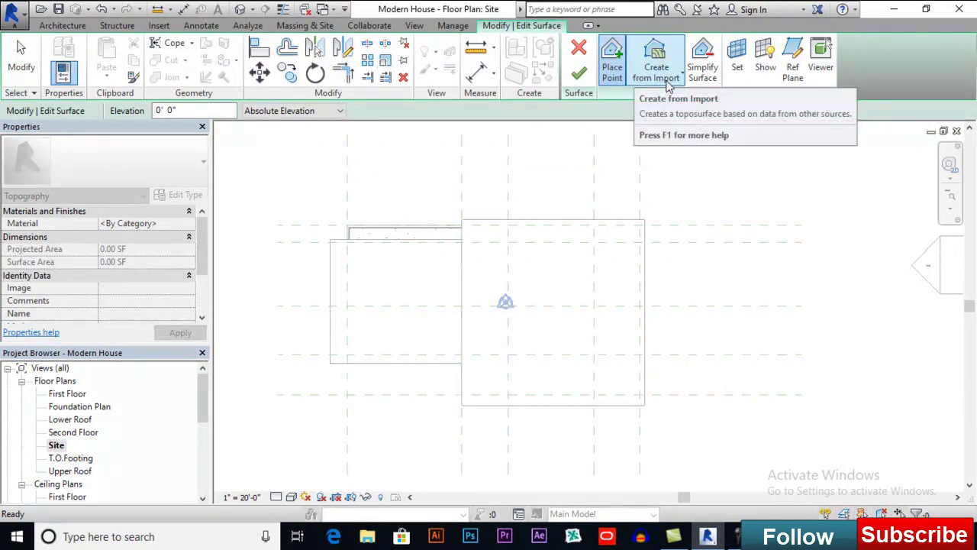
left_click(618, 77)
scroll(438, 209, "down", 3)
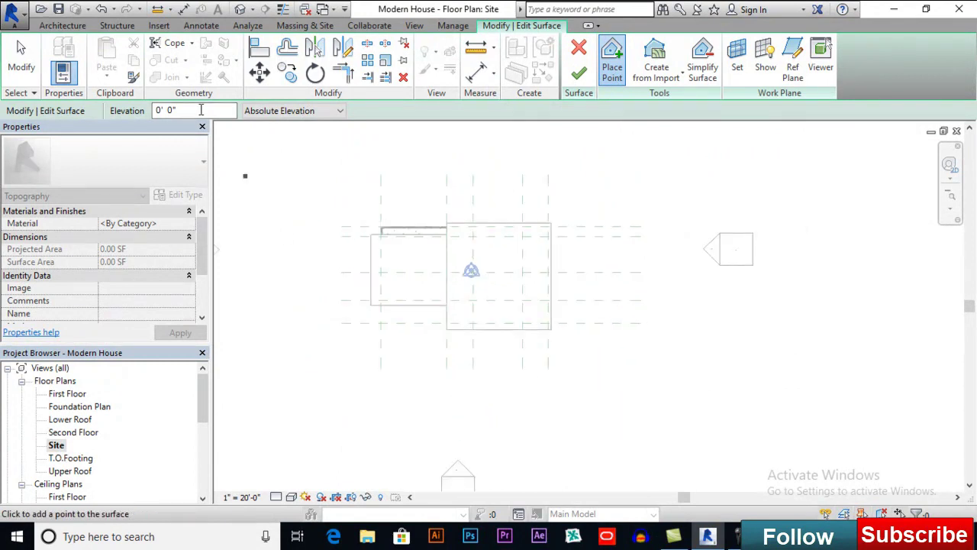
left_click(206, 111)
double_click(171, 111)
type("-")
scroll(398, 220, "down", 4)
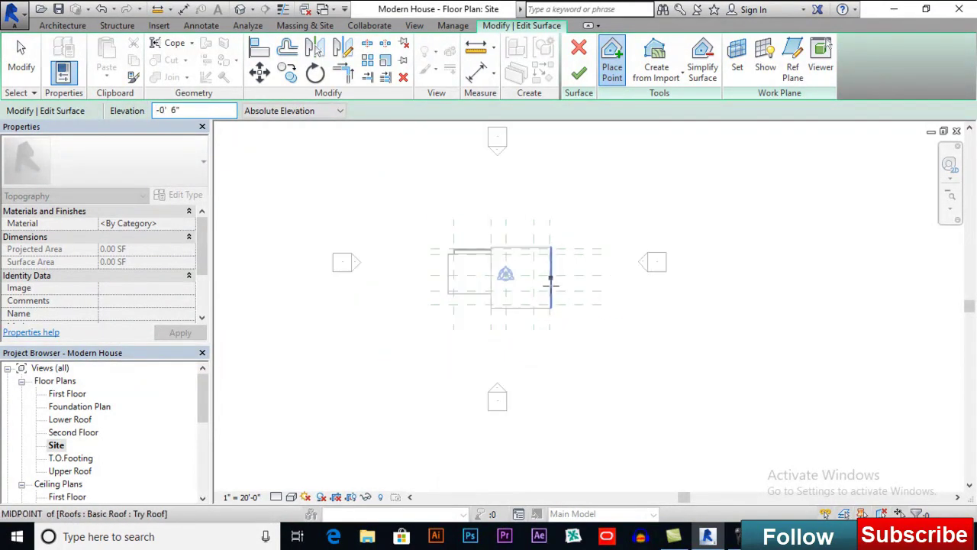
left_click(401, 216)
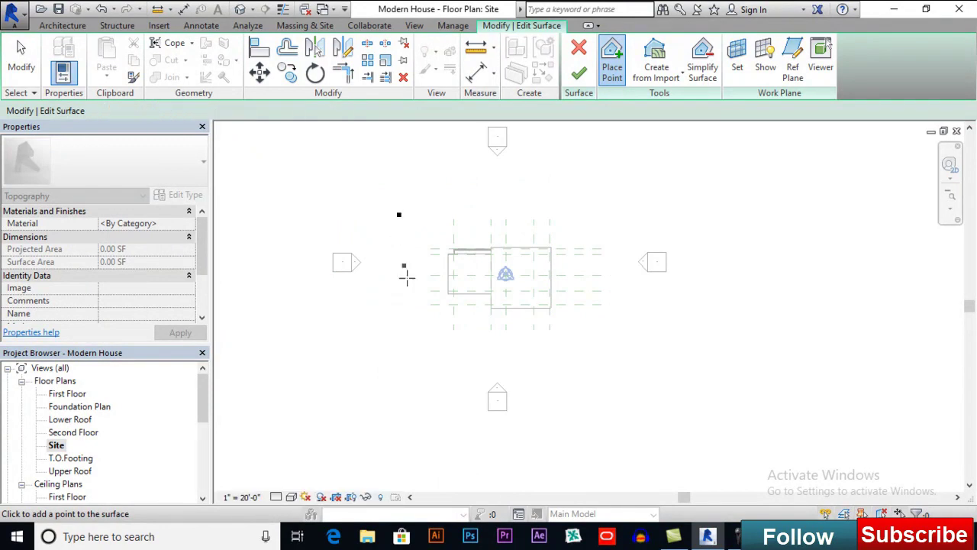
left_click(400, 341)
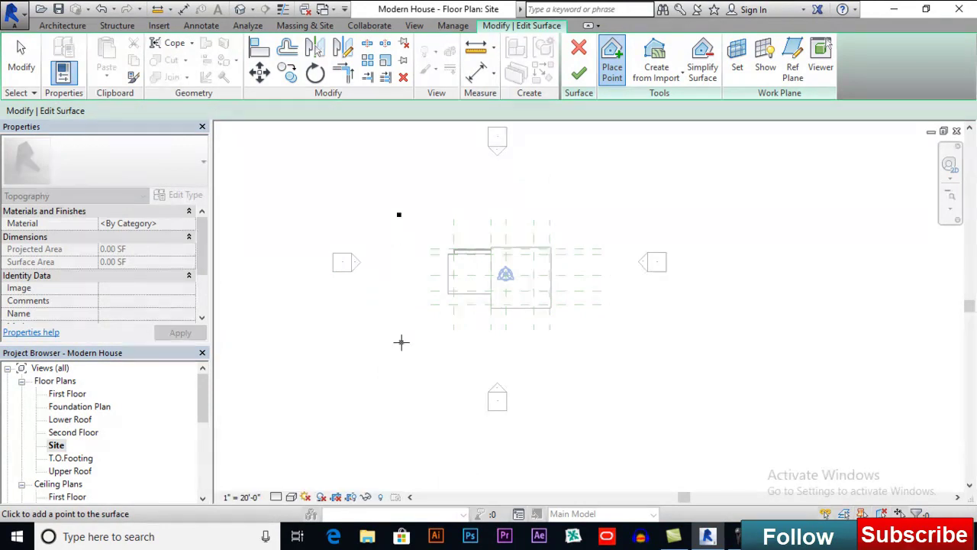
left_click(603, 343)
left_click(603, 199)
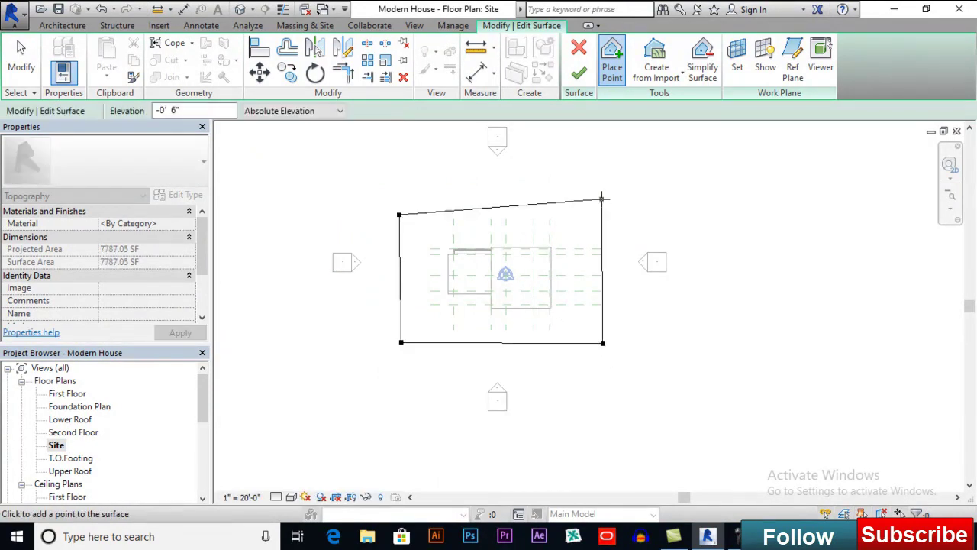
Place four toposurface points at elevation 0' 0" just outside the existing corner points.
left_click_drag(236, 112, 113, 111)
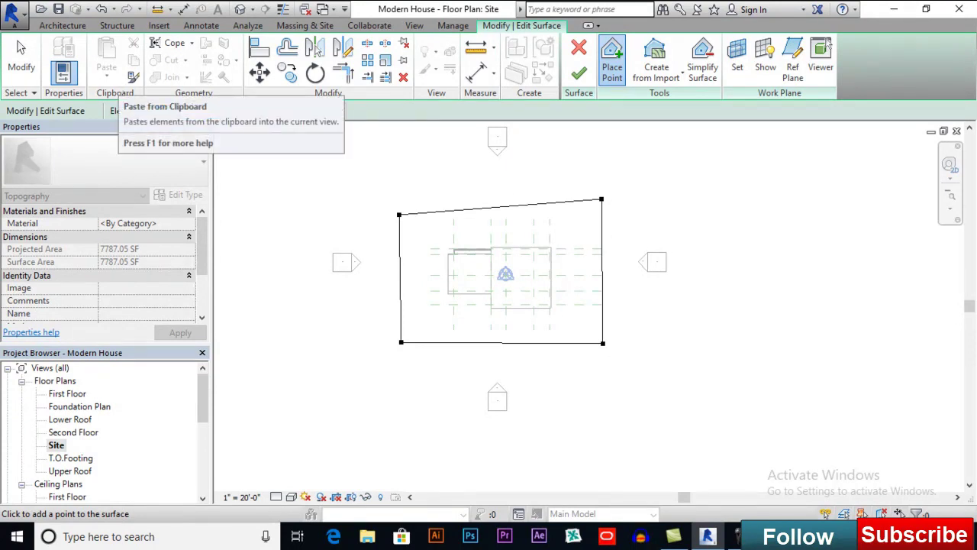
type("0")
left_click(361, 165)
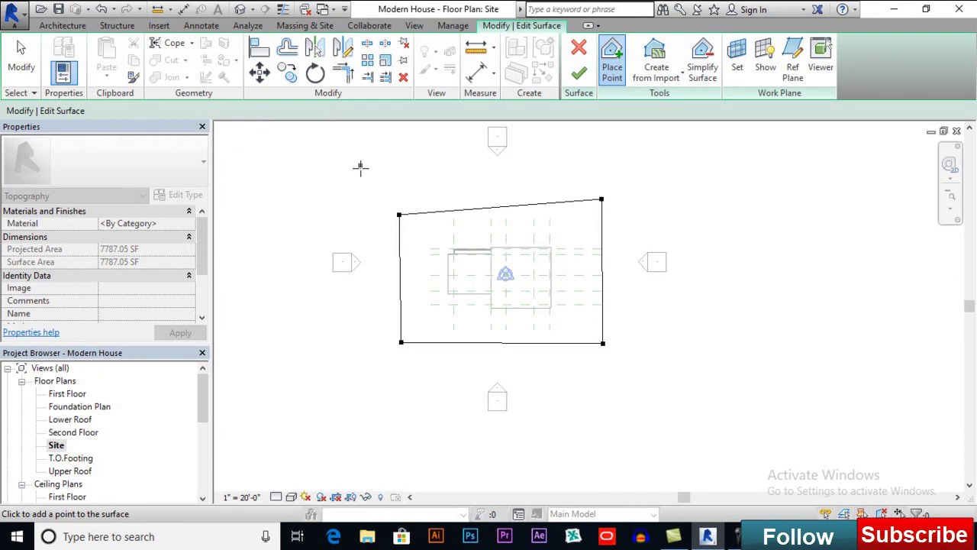
left_click(375, 377)
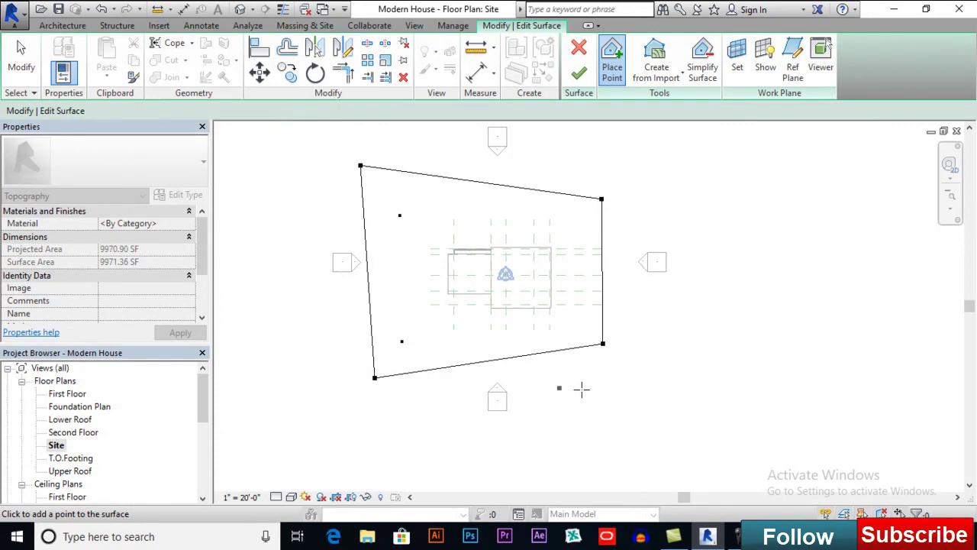
left_click(630, 386)
left_click(639, 145)
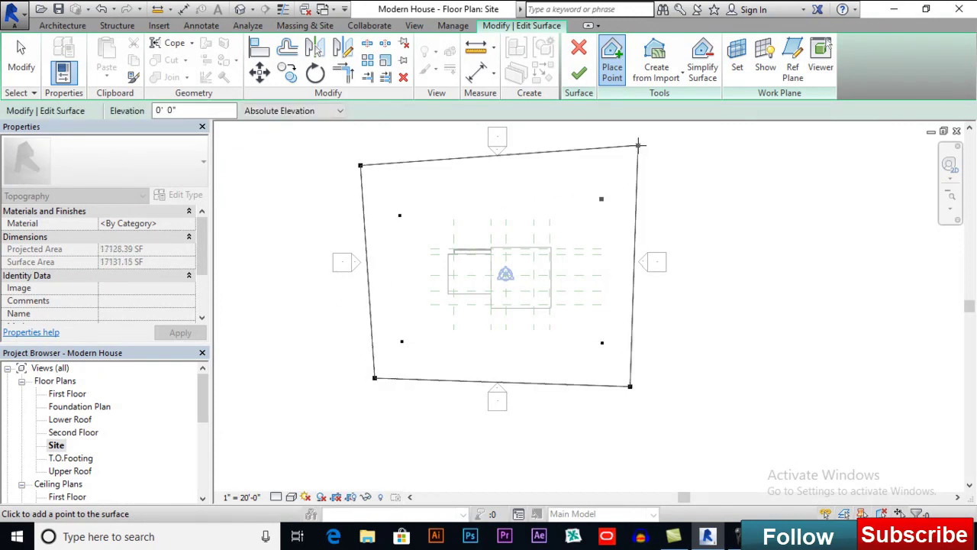
Place a ring of eight toposurface points at elevation 1' 6" outside the current surface boundary.
type("11")
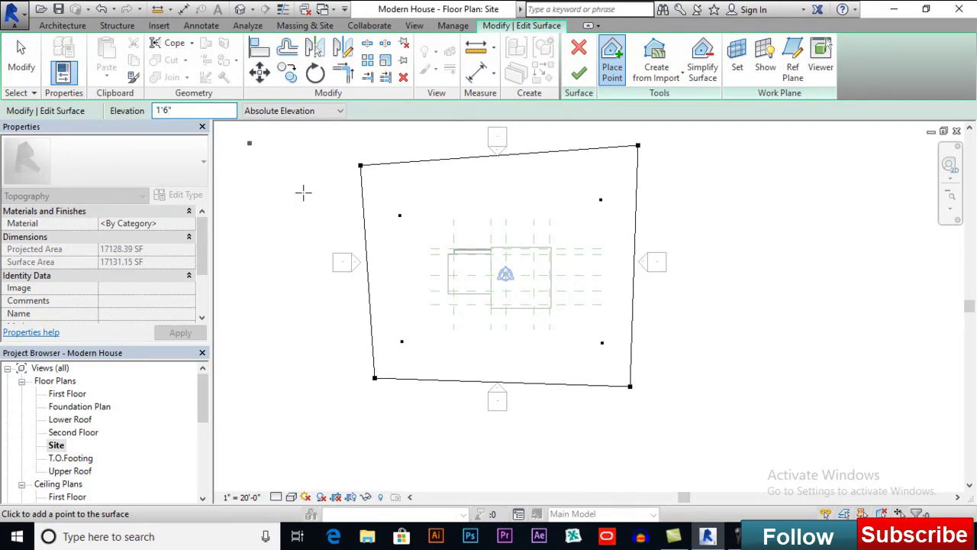
scroll(421, 308, "down", 1)
left_click(333, 146)
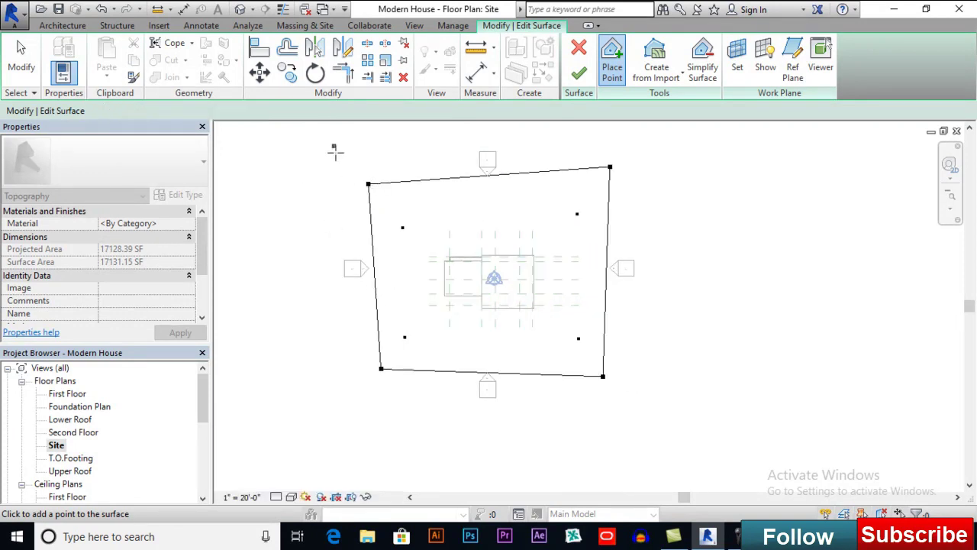
left_click(334, 366)
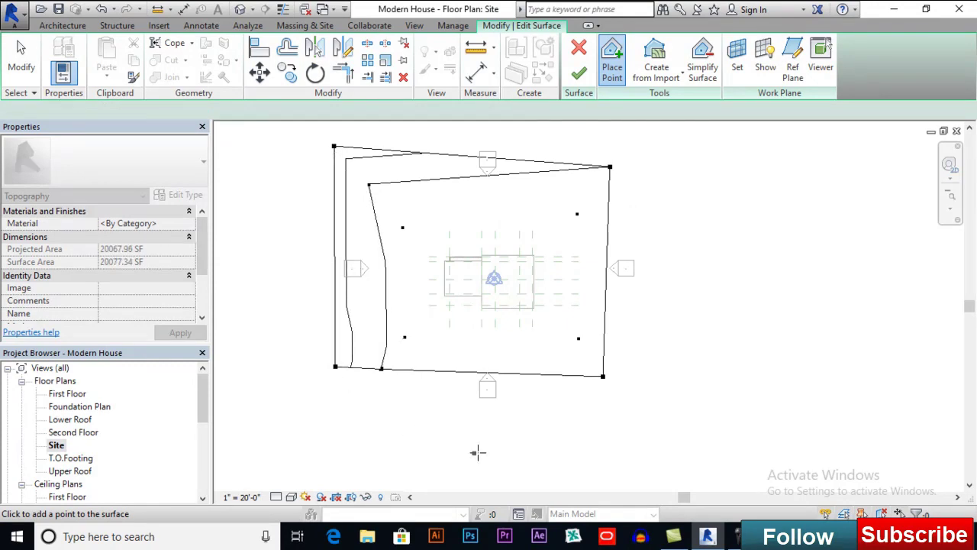
left_click(427, 442)
left_click(603, 446)
left_click(664, 321)
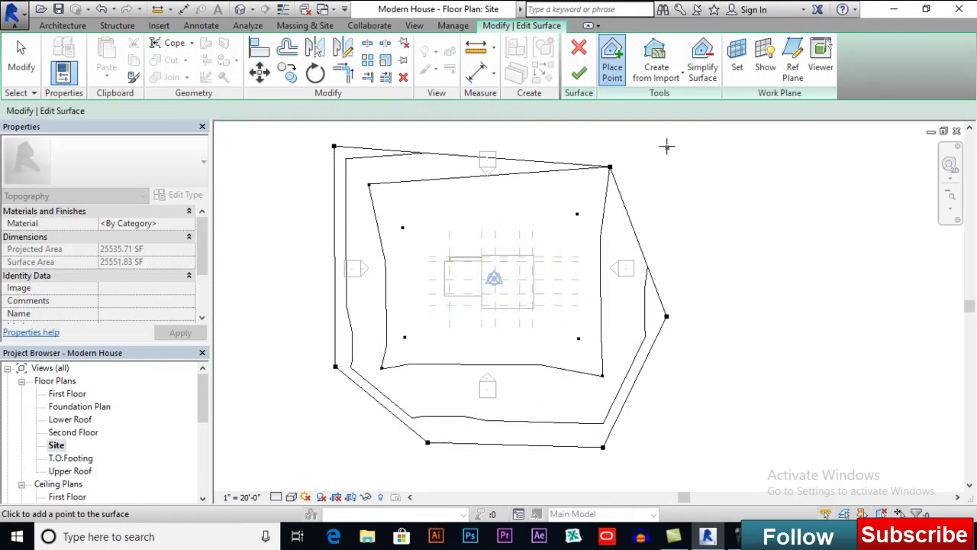
left_click(665, 148)
scroll(661, 226, "down", 2)
left_click(598, 131)
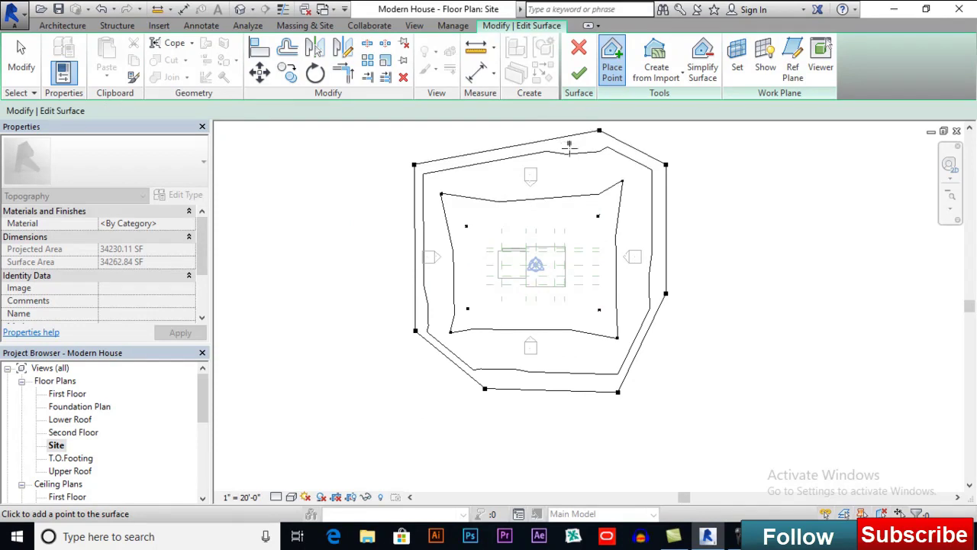
middle_click_drag(512, 112, 523, 216)
left_click(481, 212)
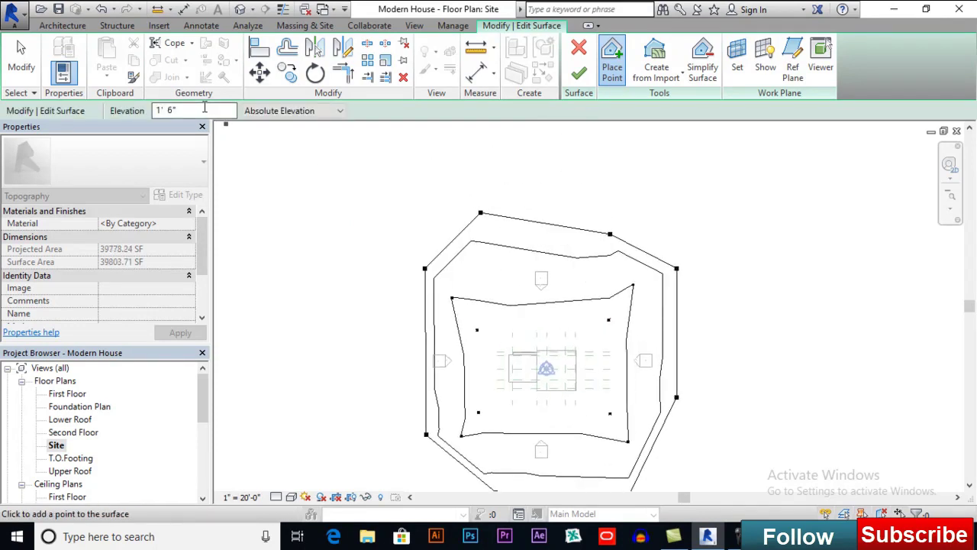
Place a wider ring of seven toposurface points at elevation 0' 0" around the 1' 6" points.
type("0")
key("Return")
scroll(410, 219, "down", 1)
left_click(389, 189)
left_click(356, 350)
middle_click_drag(374, 348, 393, 321)
scroll(381, 339, "down", 2)
left_click(377, 345)
left_click(498, 367)
left_click(618, 323)
left_click(596, 164)
left_click(493, 135)
Place eight toposurface points at elevation 2' 0" in a ring beyond the current surface boundary.
middle_click_drag(514, 263, 533, 410)
type("2")
key("Return")
scroll(544, 164, "down", 1)
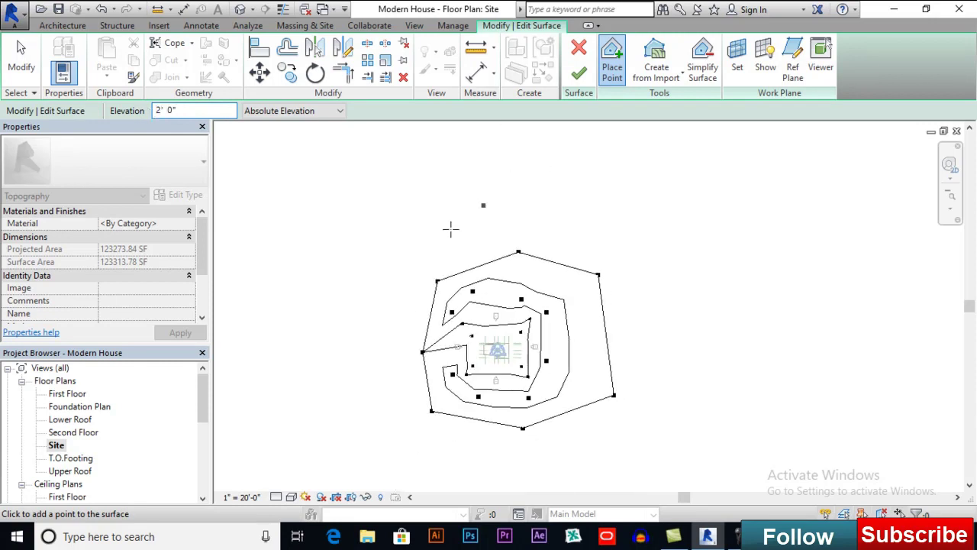
left_click(424, 229)
left_click(377, 311)
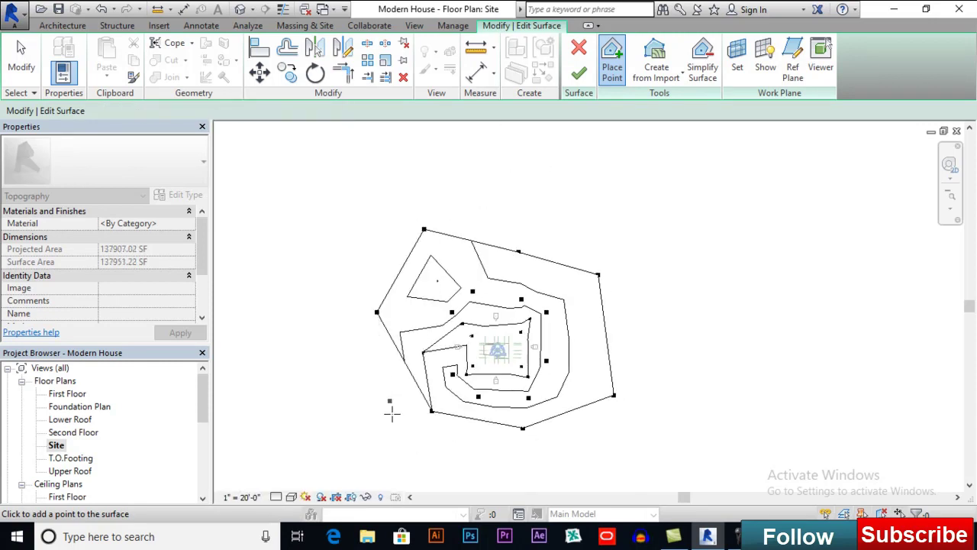
left_click(398, 445)
left_click(500, 487)
left_click(632, 475)
left_click(684, 343)
left_click(654, 192)
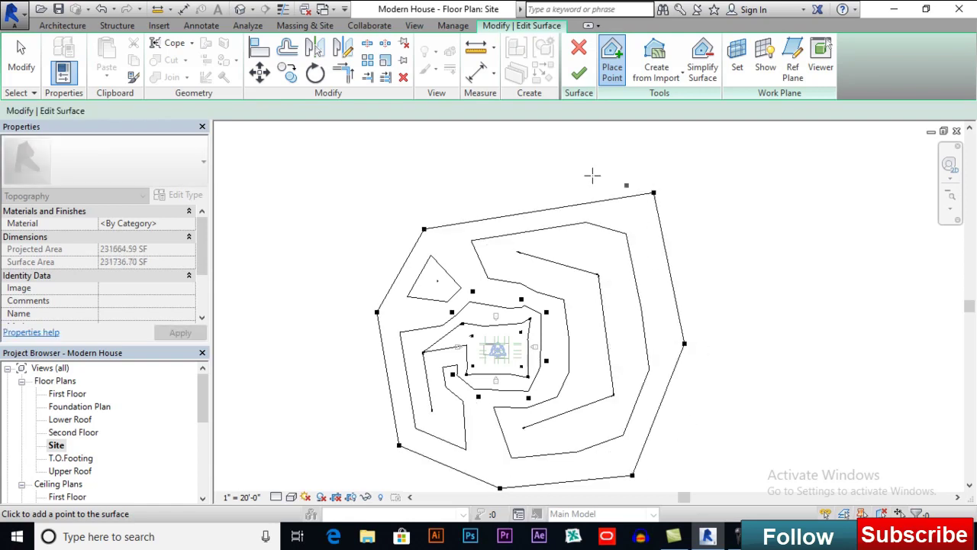
left_click(471, 156)
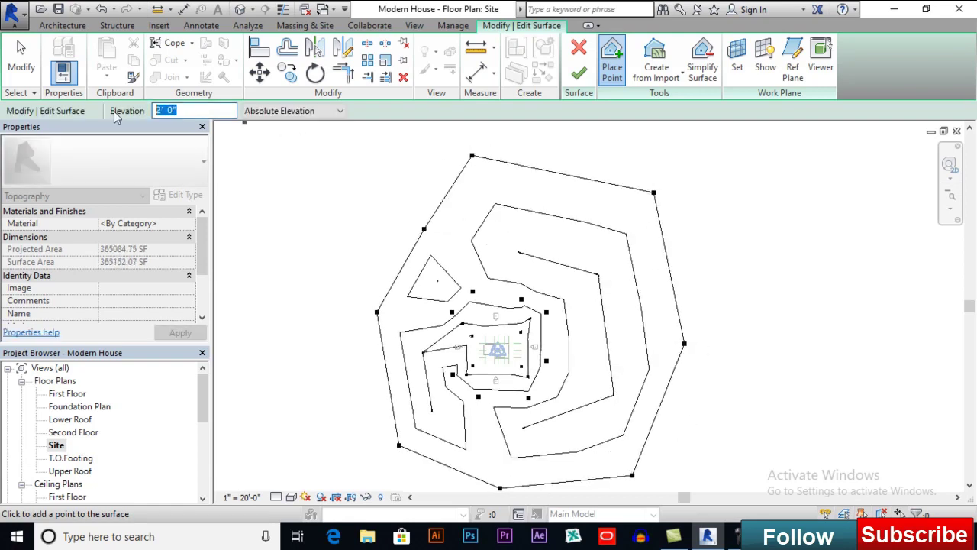
Place an outermost ring of nine toposurface points at elevation 1' 0" around the 2' 0" points.
type("4")
key("Return")
left_click(360, 136)
left_click(324, 359)
scroll(347, 313, "down", 3)
left_click(365, 448)
left_click(495, 471)
left_click(602, 437)
left_click(639, 316)
left_click(619, 191)
left_click(539, 154)
left_click(427, 138)
left_click(490, 129)
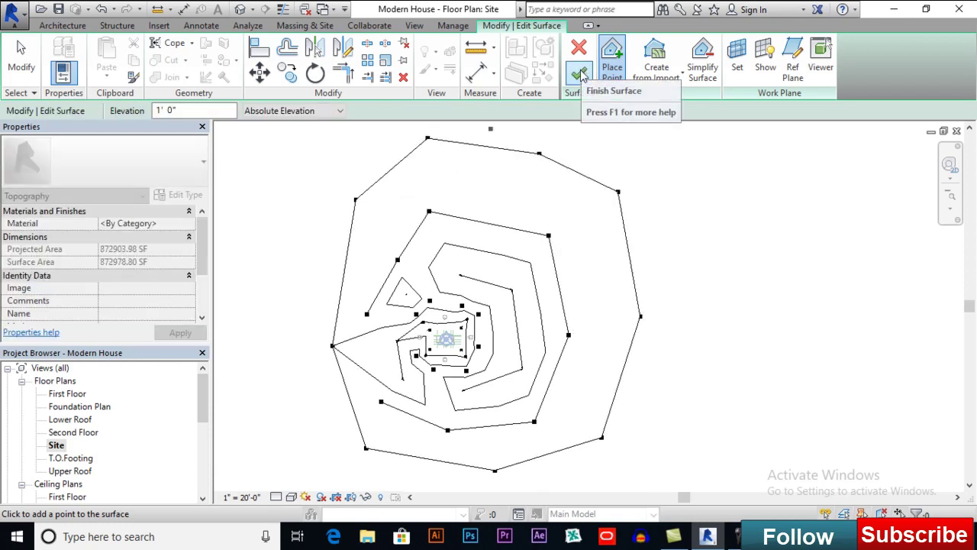
Finish the toposurface and view the whole terrain with the house in the default 3D view.
left_click(581, 72)
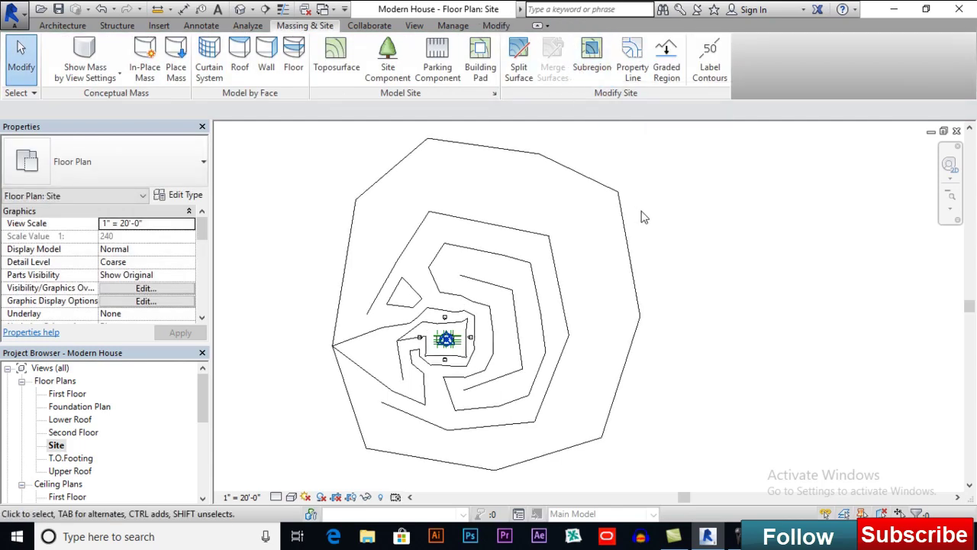
left_click(240, 10)
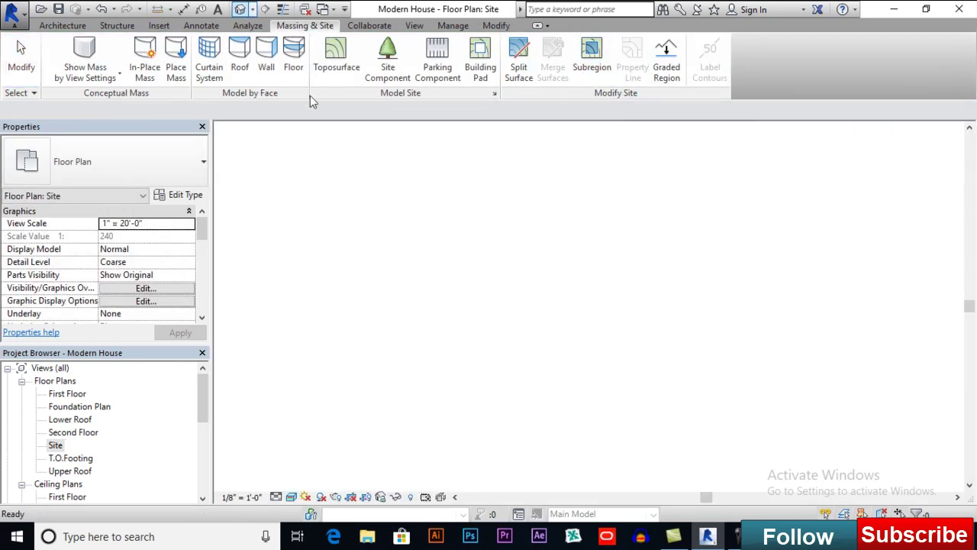
scroll(516, 261, "down", 6)
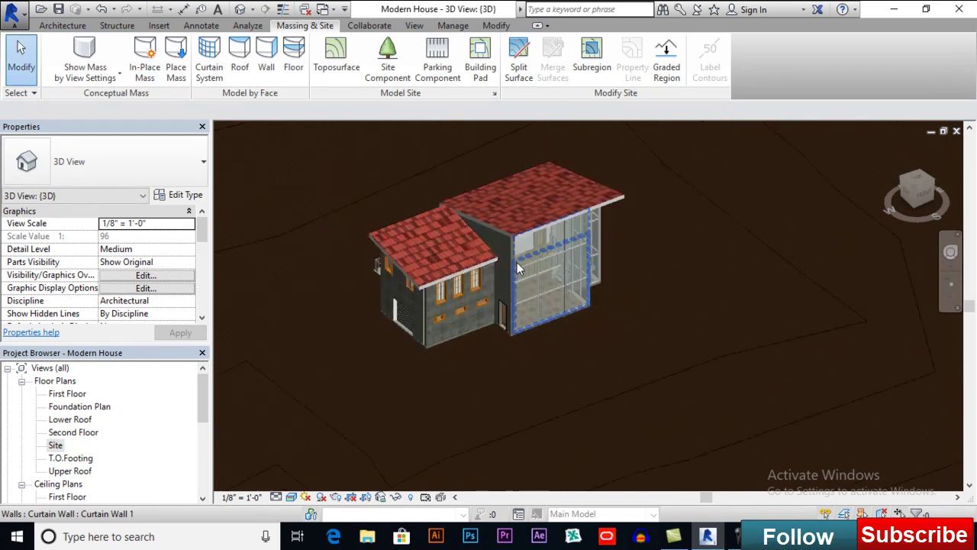
middle_click_drag(517, 267, 524, 388, "shift")
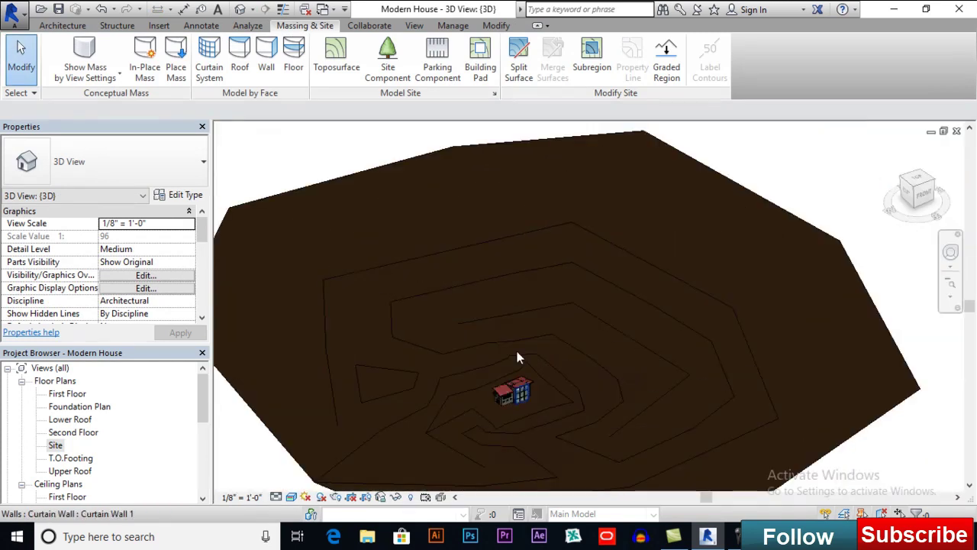
Open the material selection for the toposurface and search the project materials for grass.
left_click(395, 168)
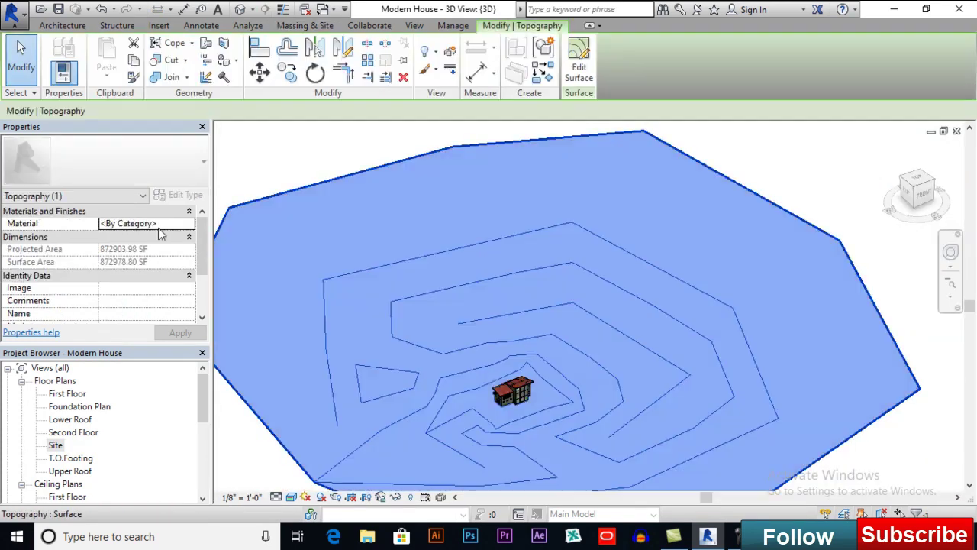
left_click(166, 225)
left_click(189, 224)
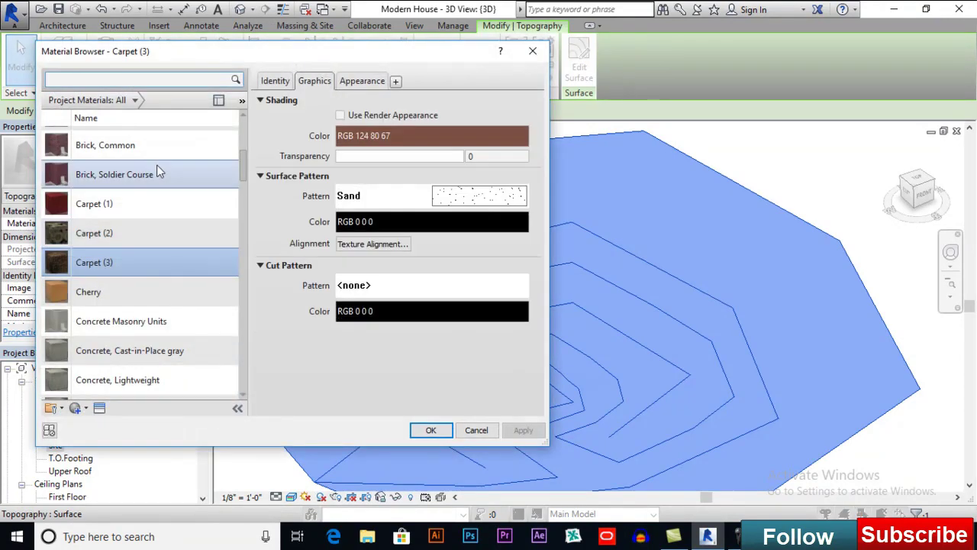
scroll(158, 173, "up", 1)
left_click(133, 80)
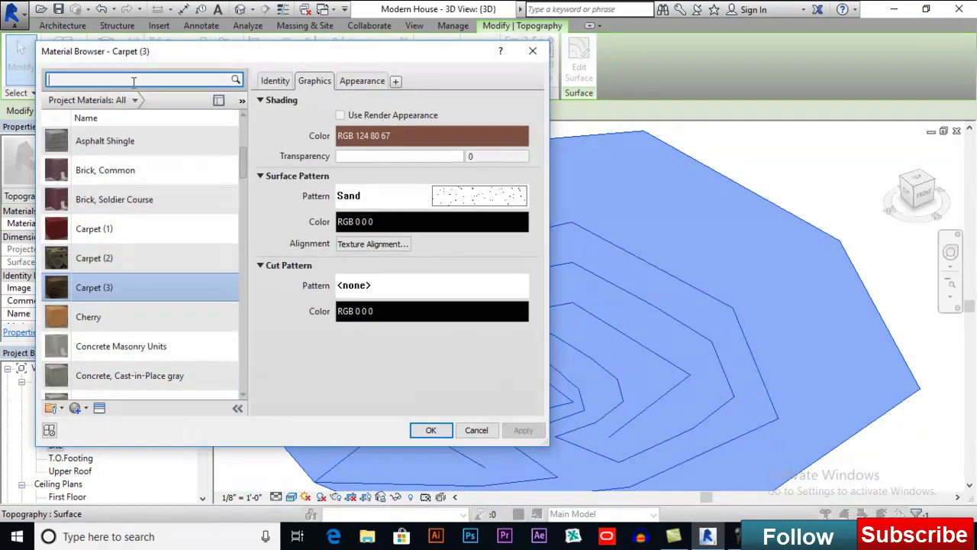
type("gra")
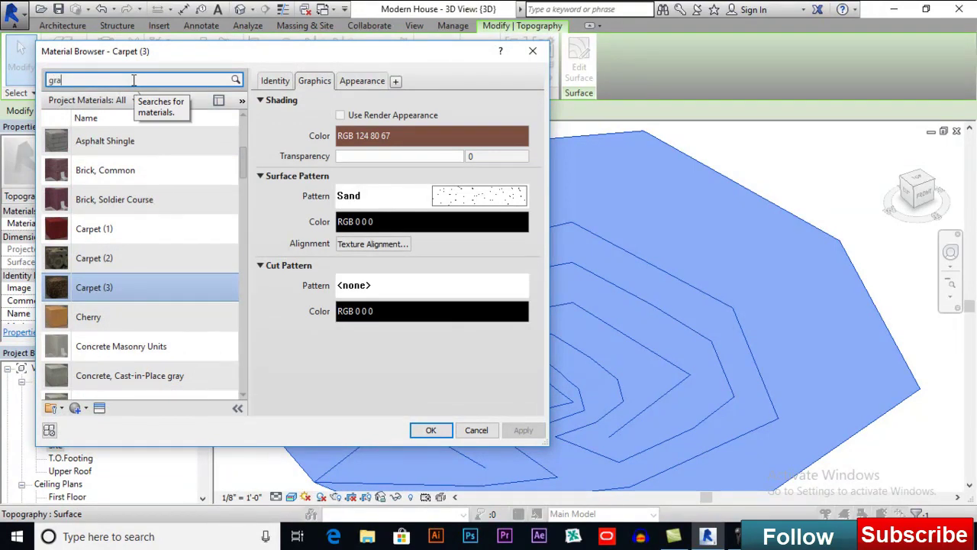
key("Return")
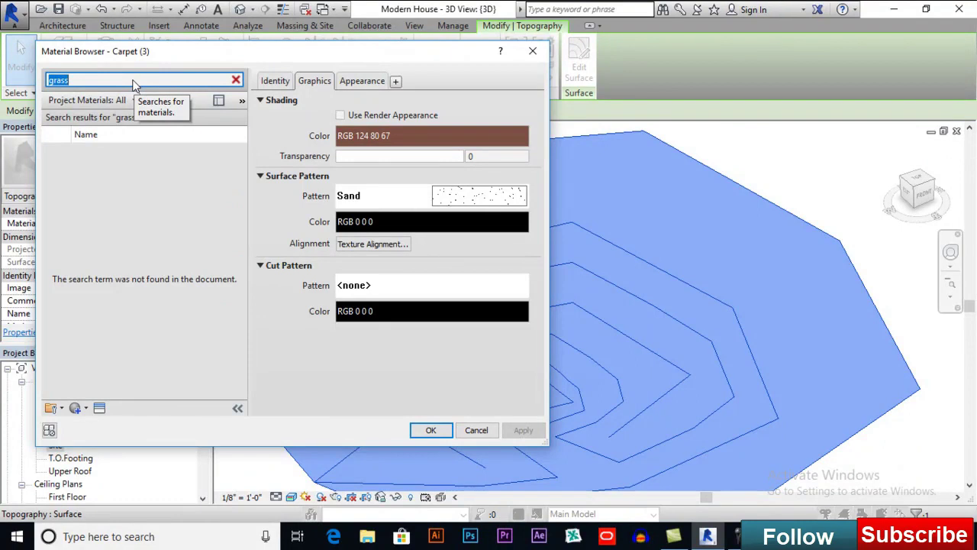
Search the project materials for "site grass" and for "Grass".
key("BackSpace")
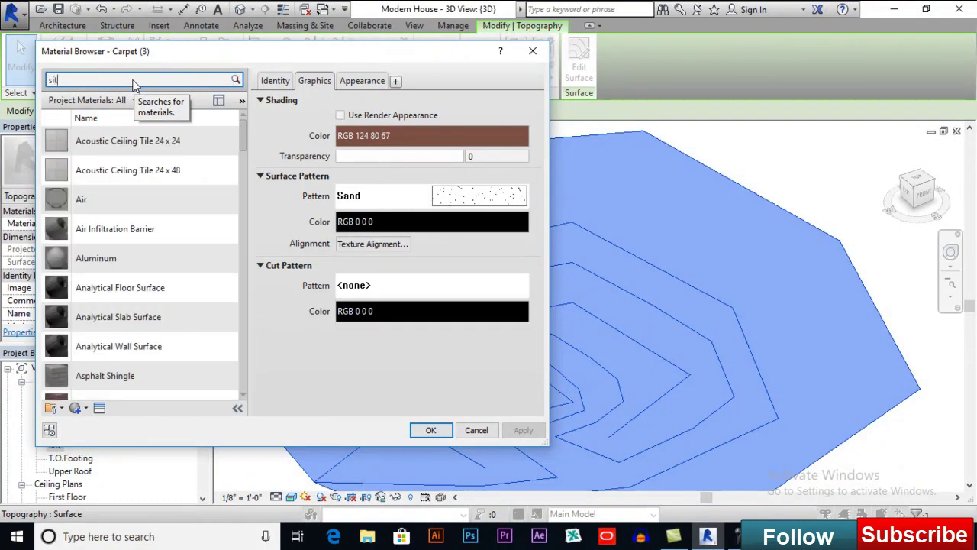
key("Return")
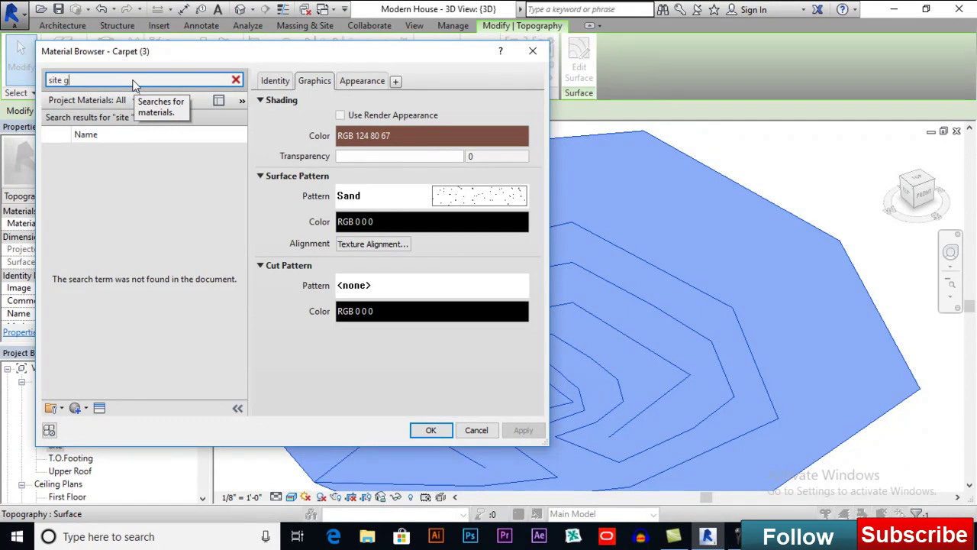
type("rass")
key("Return")
key("BackSpace")
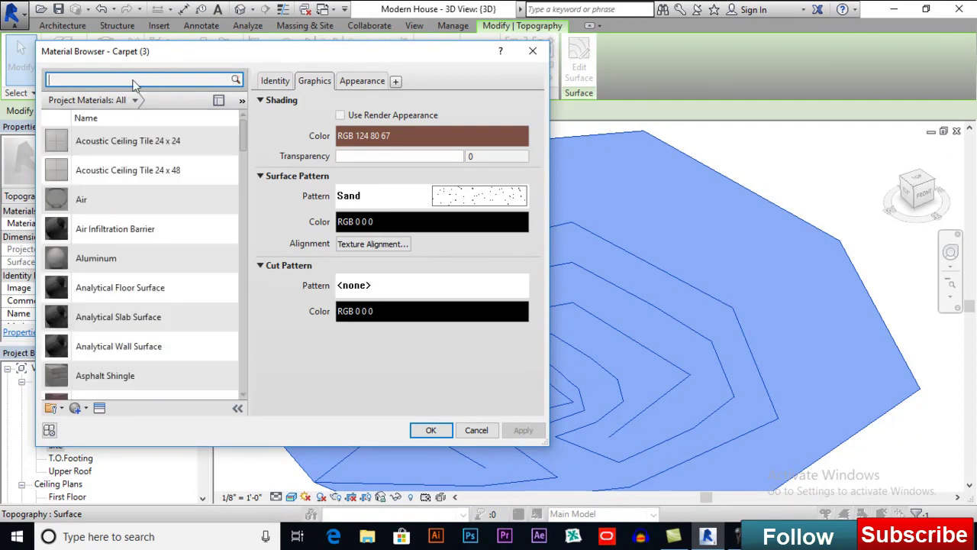
type("Gras")
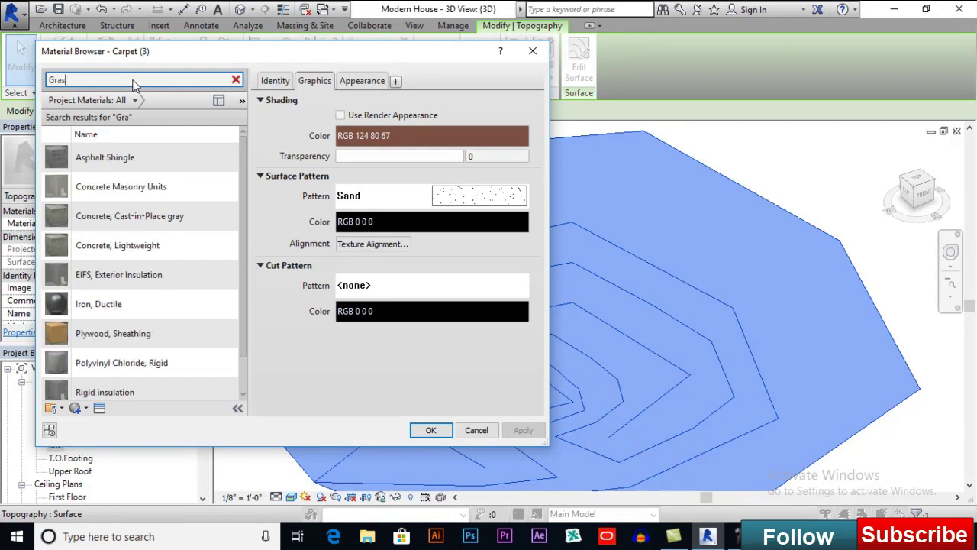
key("Return")
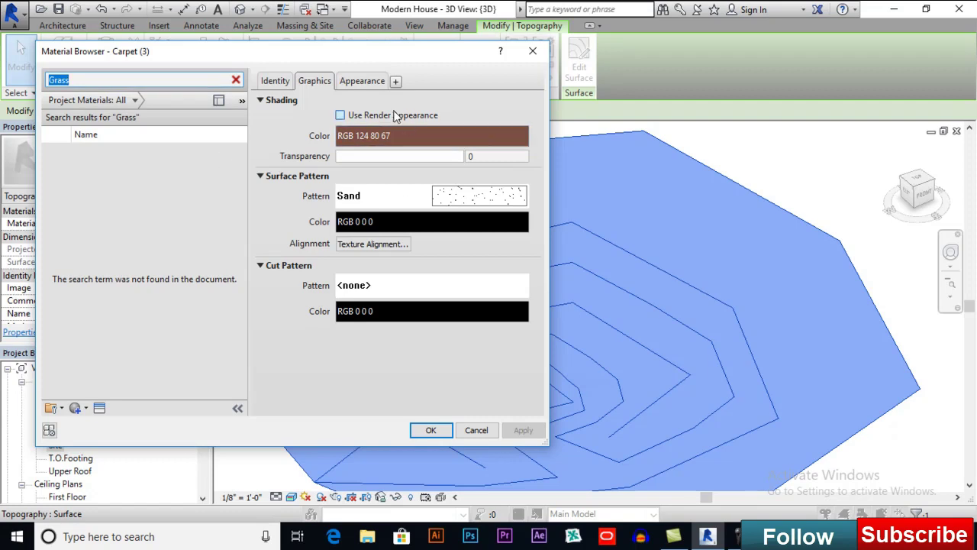
Show the Carpet (3) material's appearance, search the materials for "gras", and look through the full material list.
left_click(379, 84)
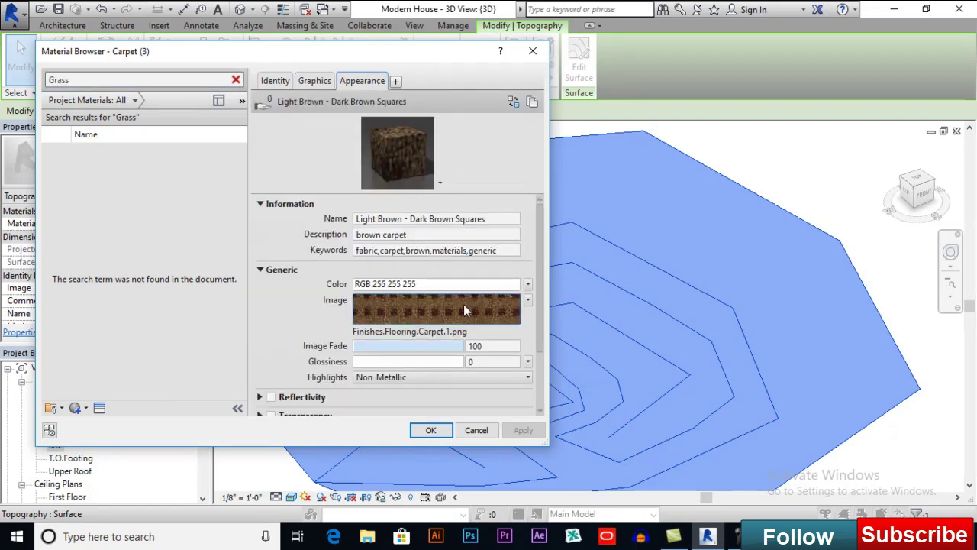
left_click(235, 80)
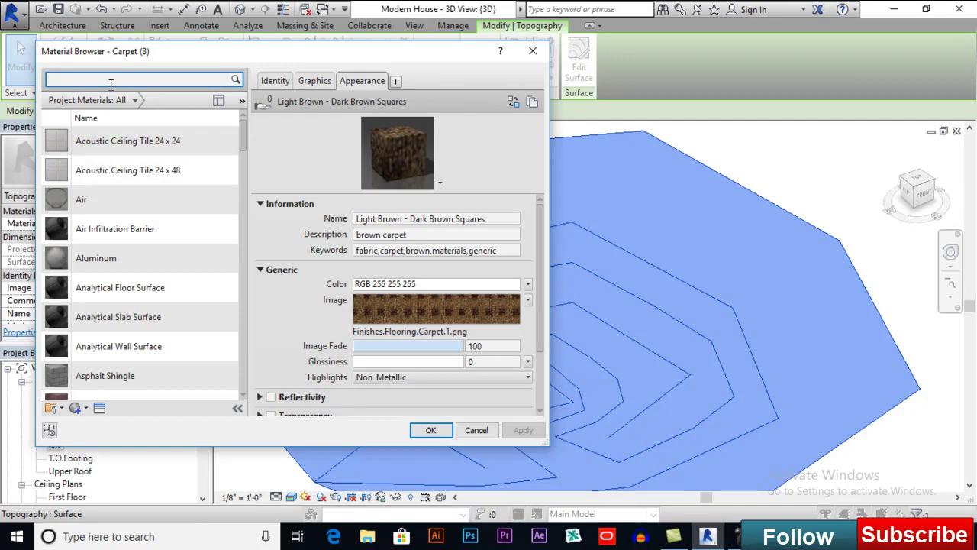
type("gras")
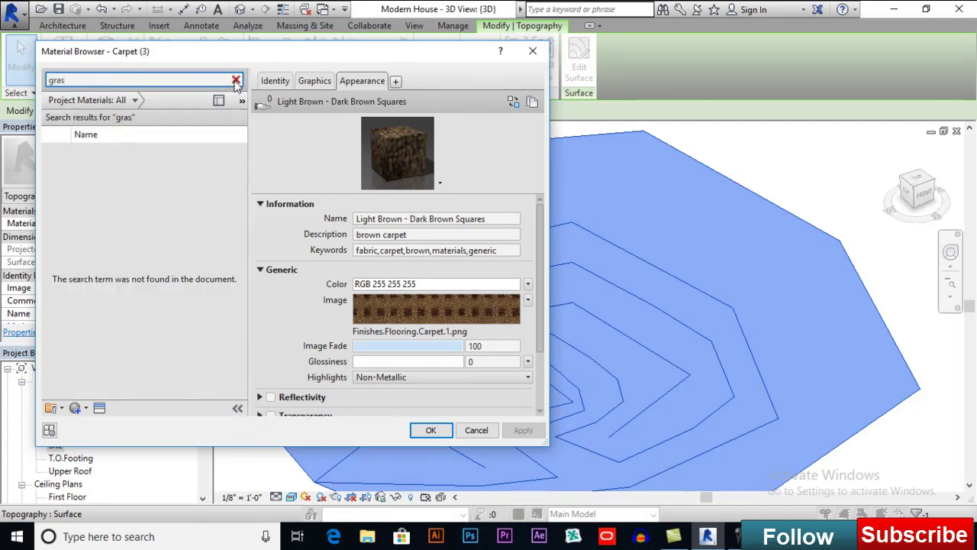
left_click(236, 81)
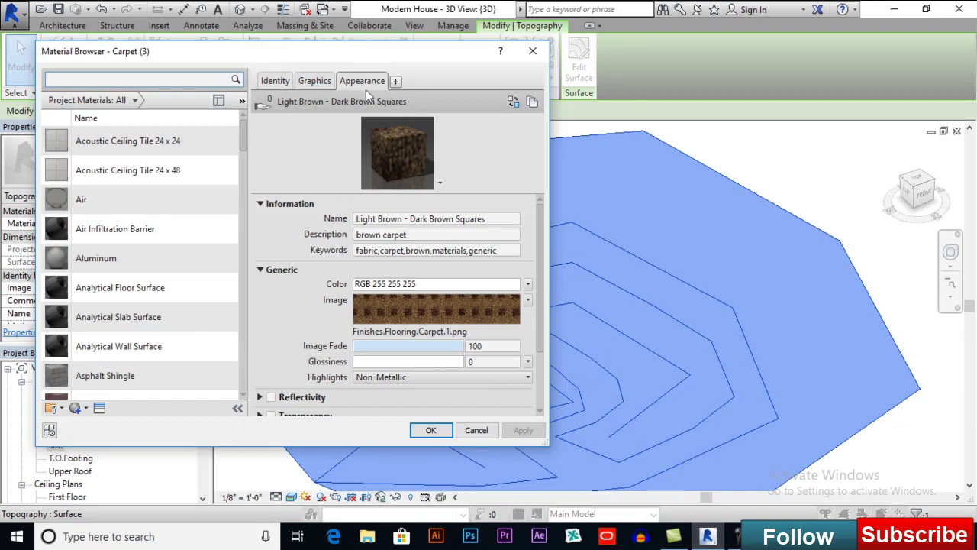
scroll(142, 287, "down", 20)
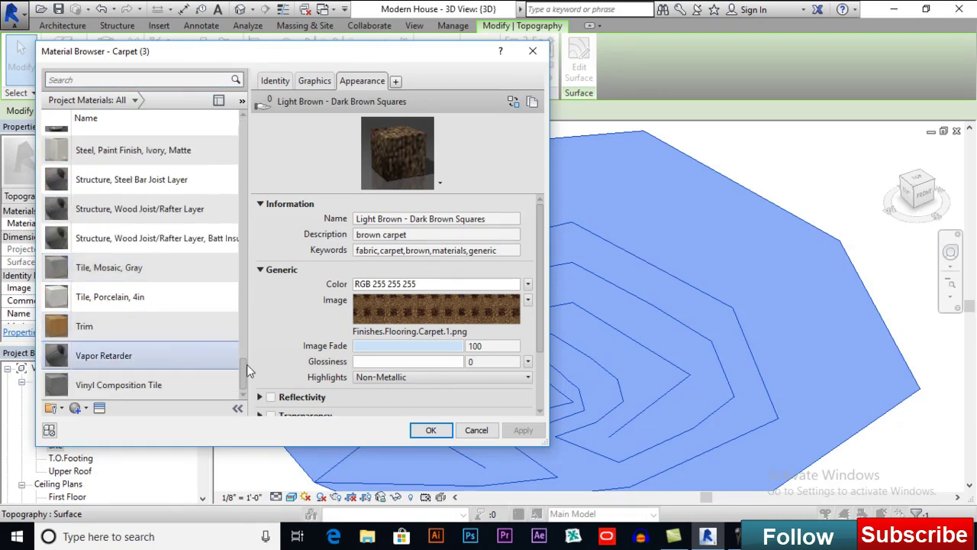
left_click_drag(240, 374, 241, 130)
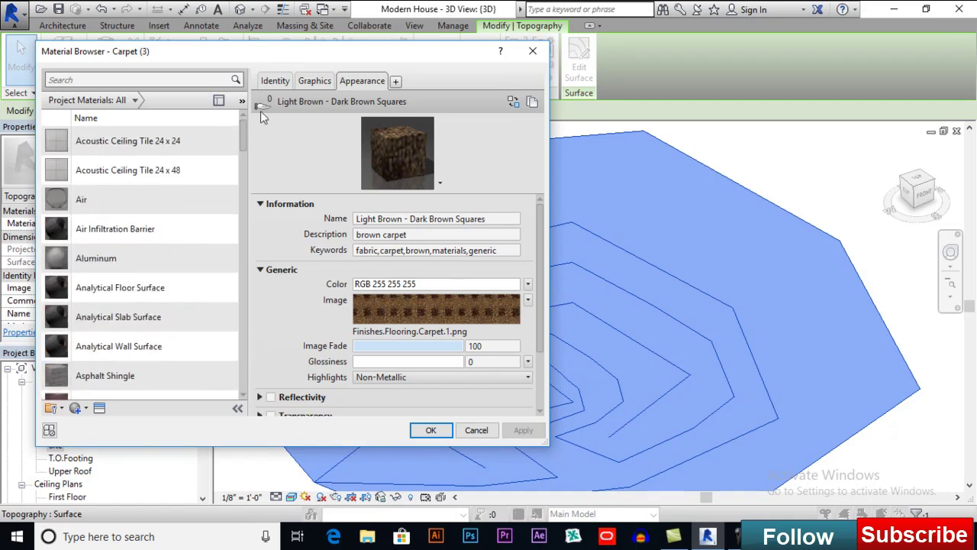
Search the appearance assets for grass and replace the Carpet (3) material's appearance with Grass - Dark Rye.
left_click(513, 101)
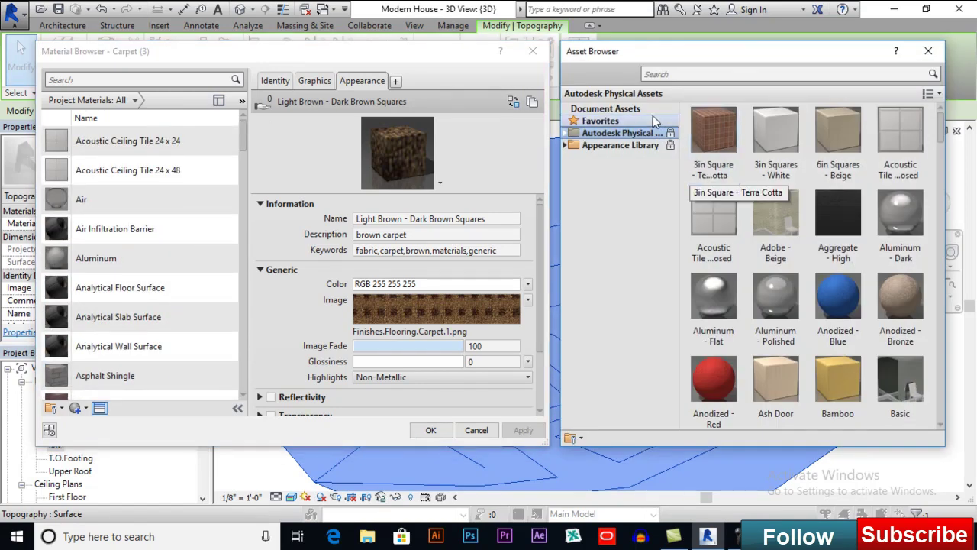
left_click(672, 74)
type("grass")
key("Return")
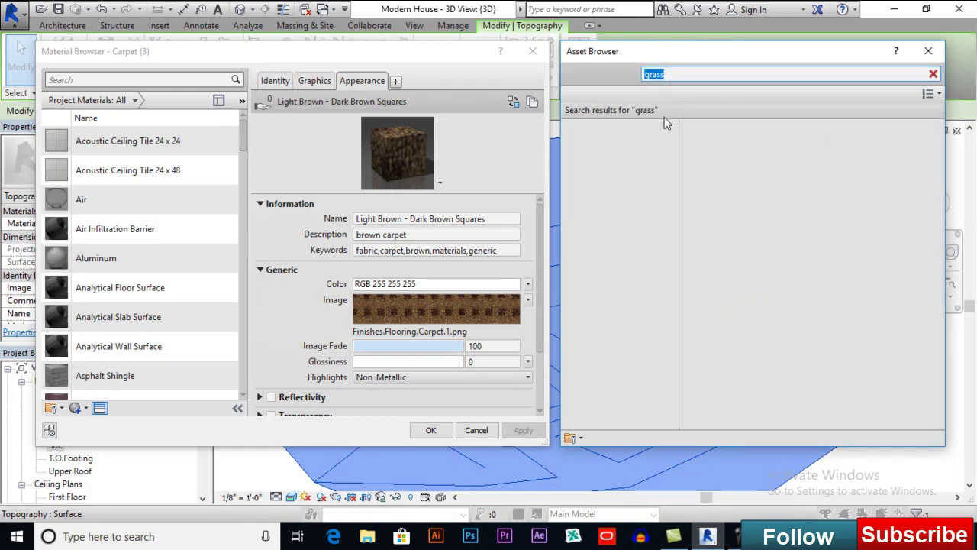
left_click(933, 74)
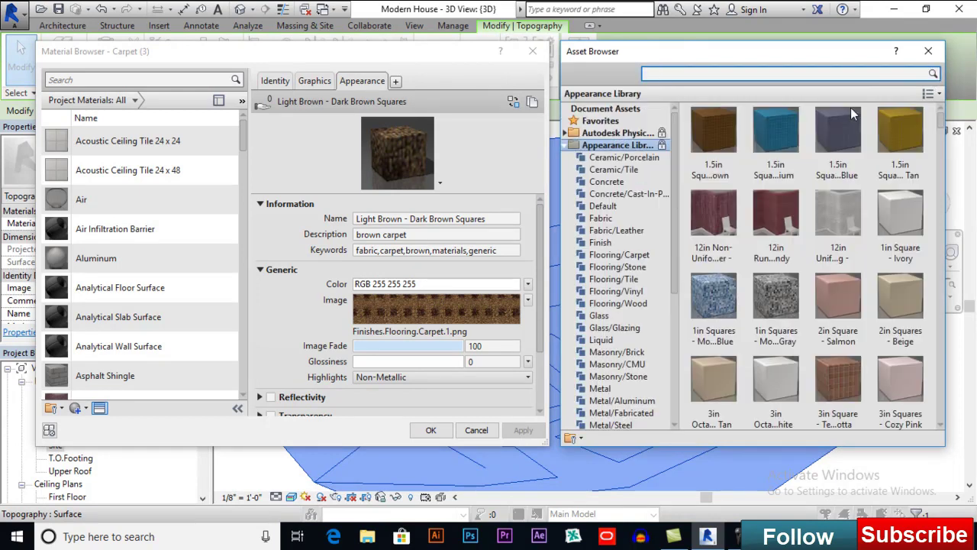
left_click(672, 72)
type("grass")
key("Return")
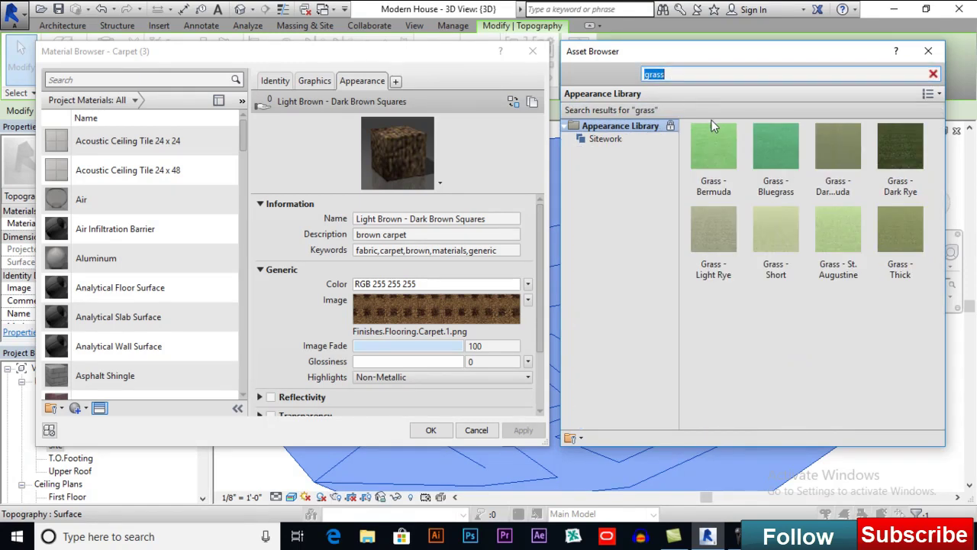
left_click(905, 167)
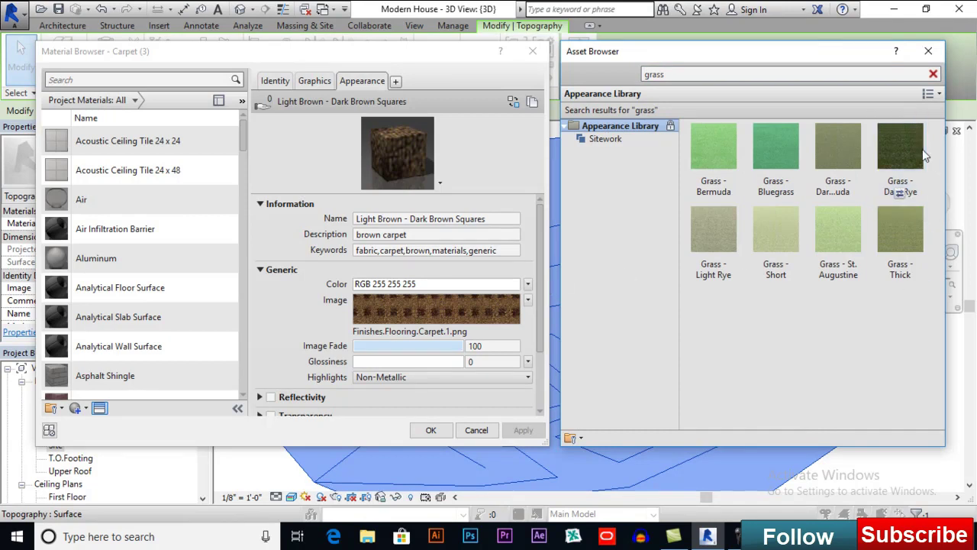
double_click(922, 149)
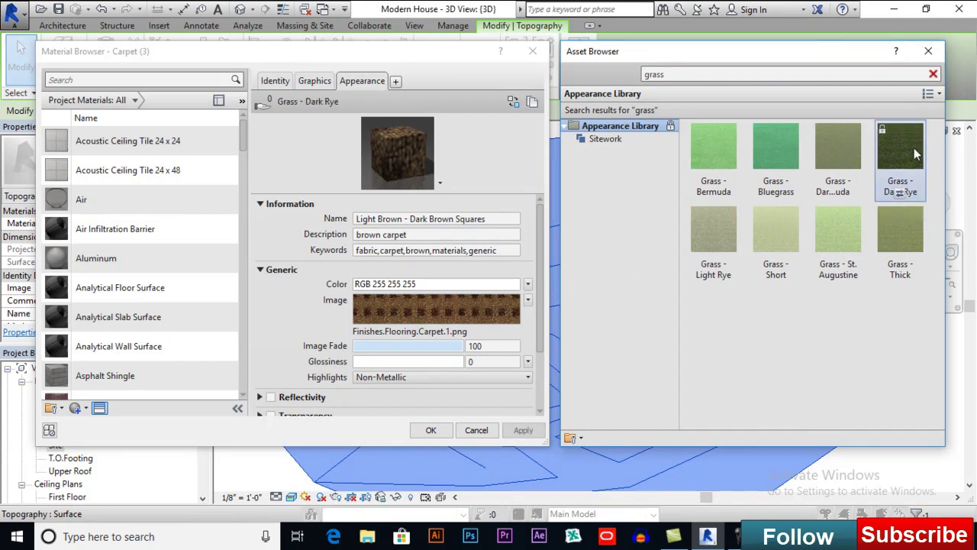
Set the grass texture's sample size to 20'-0" in width and height.
left_click(418, 313)
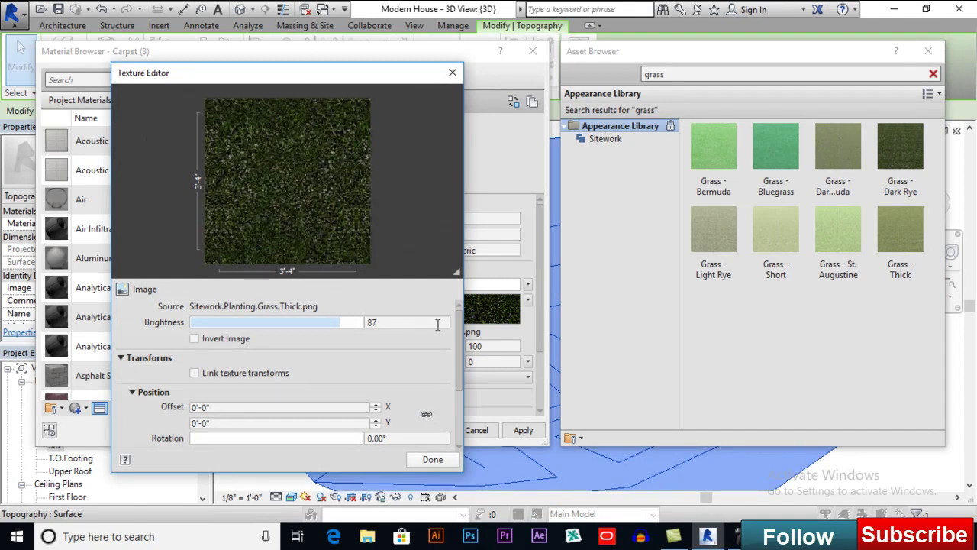
scroll(449, 381, "down", 2)
scroll(450, 379, "down", 1)
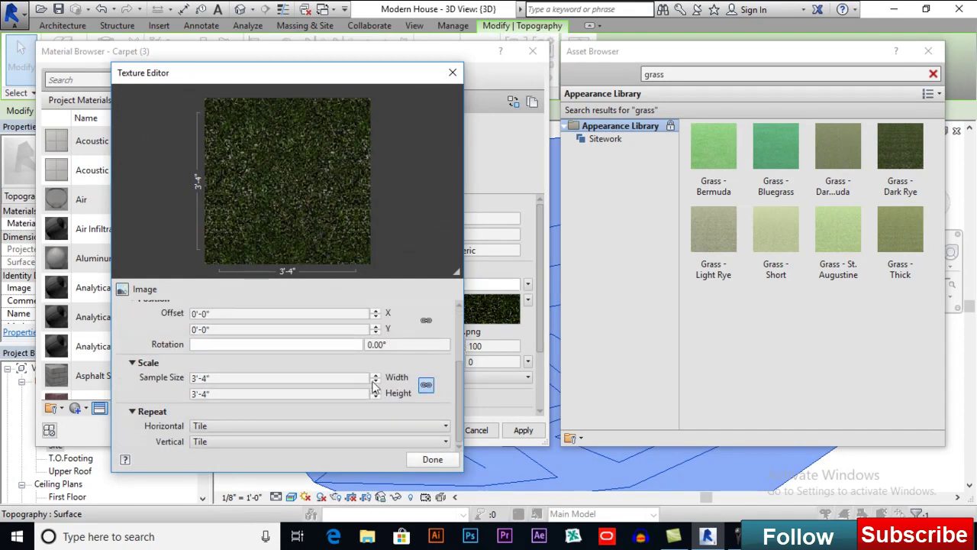
left_click(255, 377)
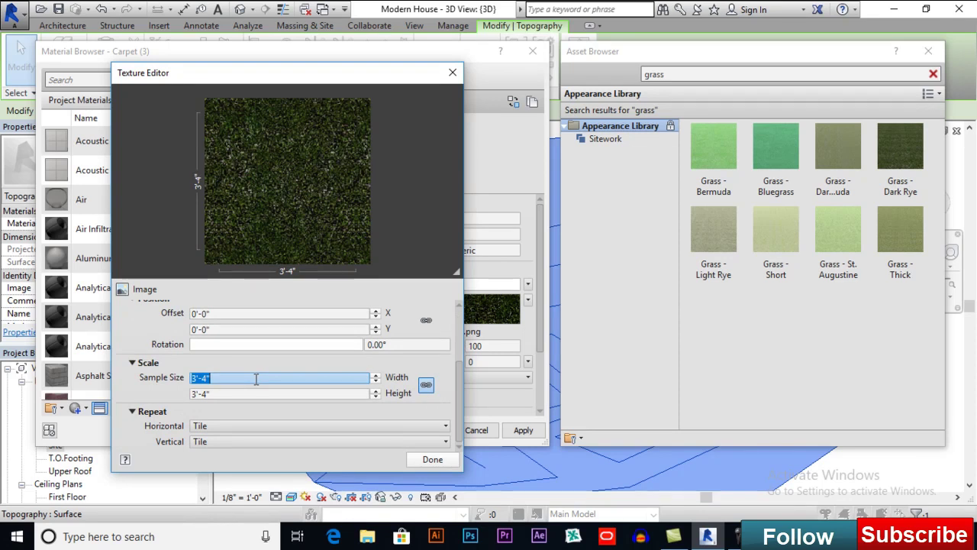
key("Tab")
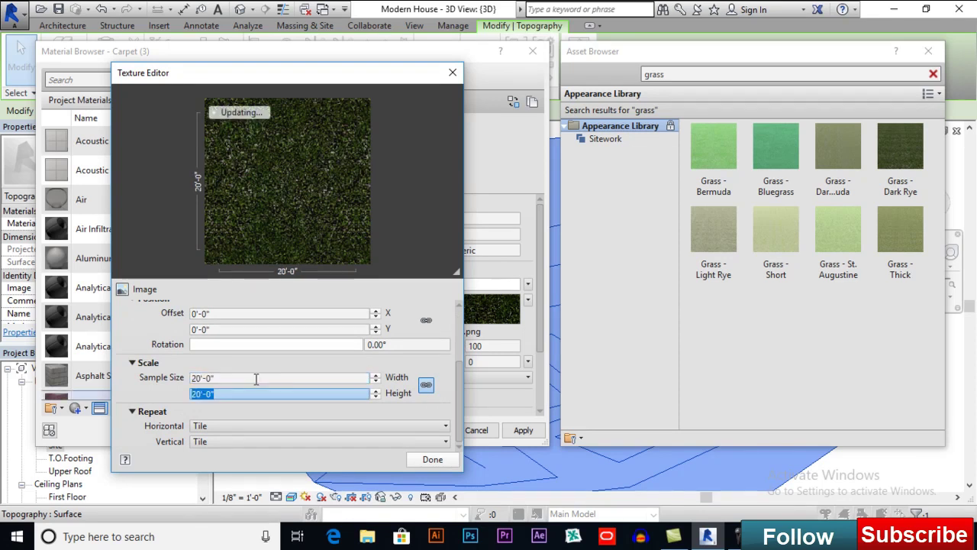
type("20")
key("Return")
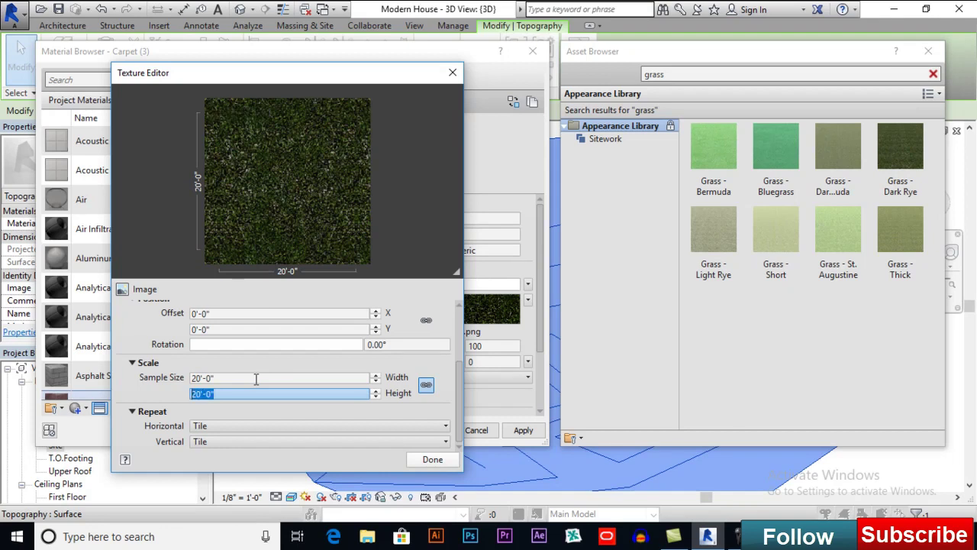
left_click(433, 460)
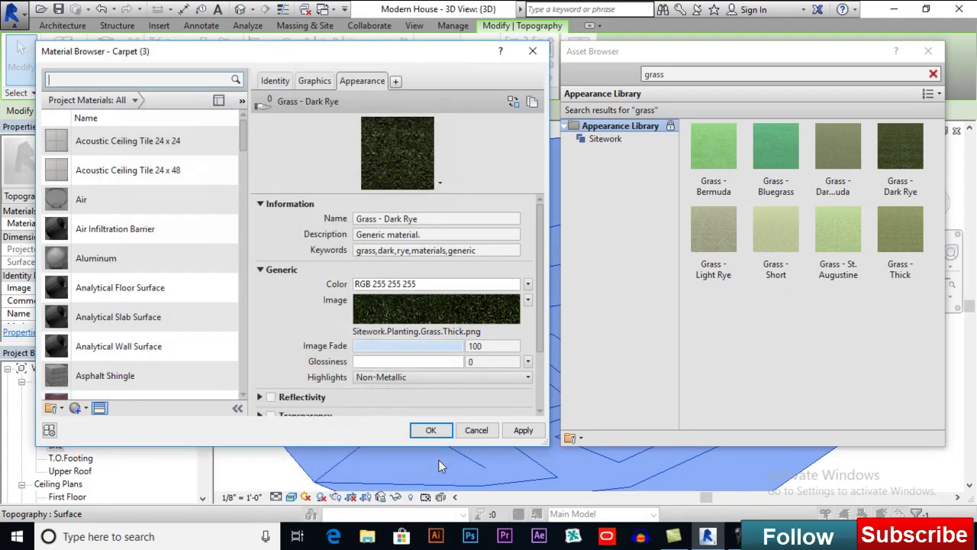
Apply the material changes, assign Carpet (3) to the toposurface, and deselect the terrain.
left_click(526, 430)
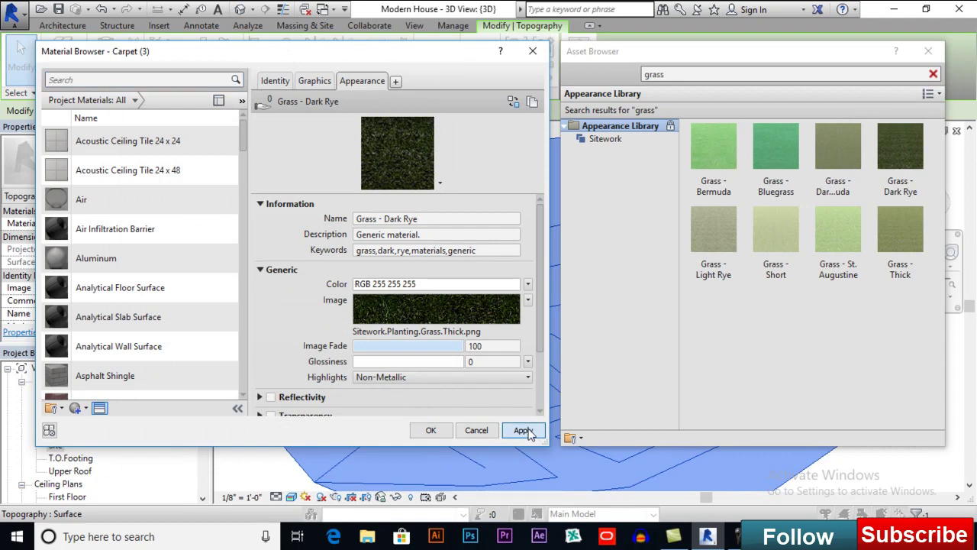
left_click(432, 431)
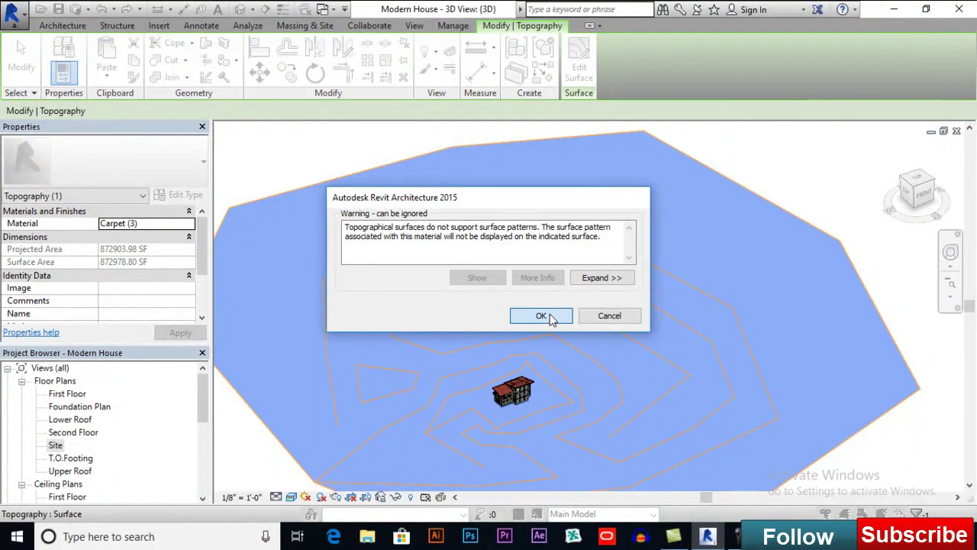
left_click(549, 314)
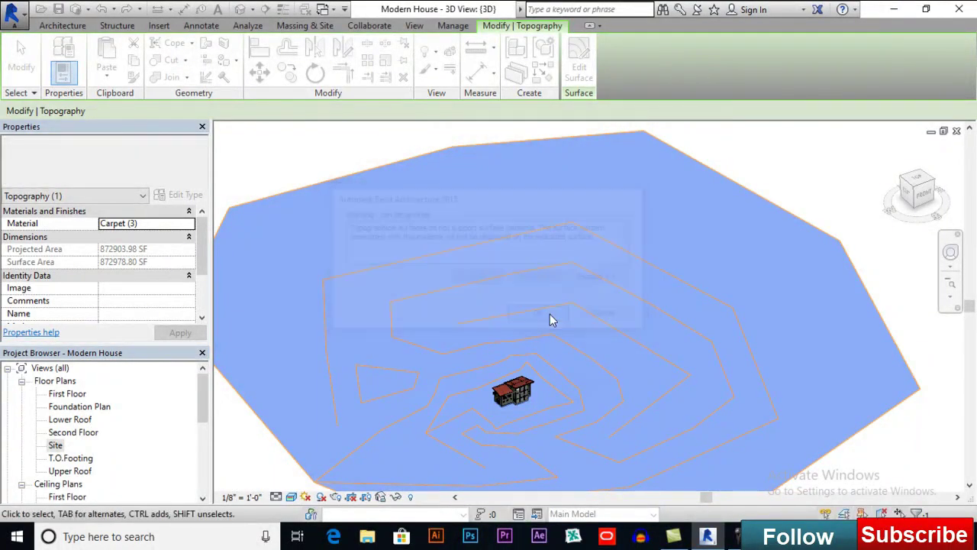
left_click(320, 151)
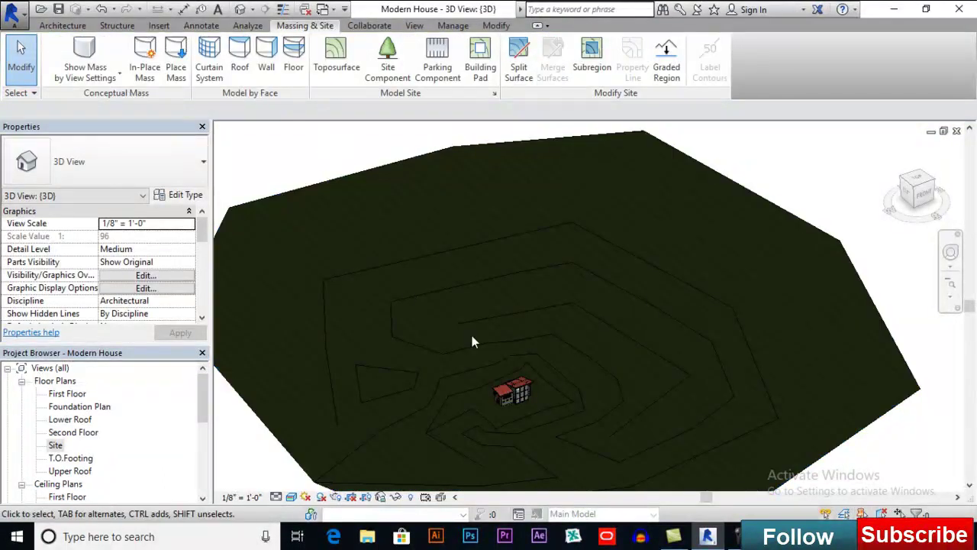
Examine the grass texture on the terrain around the house up close in the 3D view.
scroll(526, 421, "up", 5)
scroll(479, 393, "up", 8)
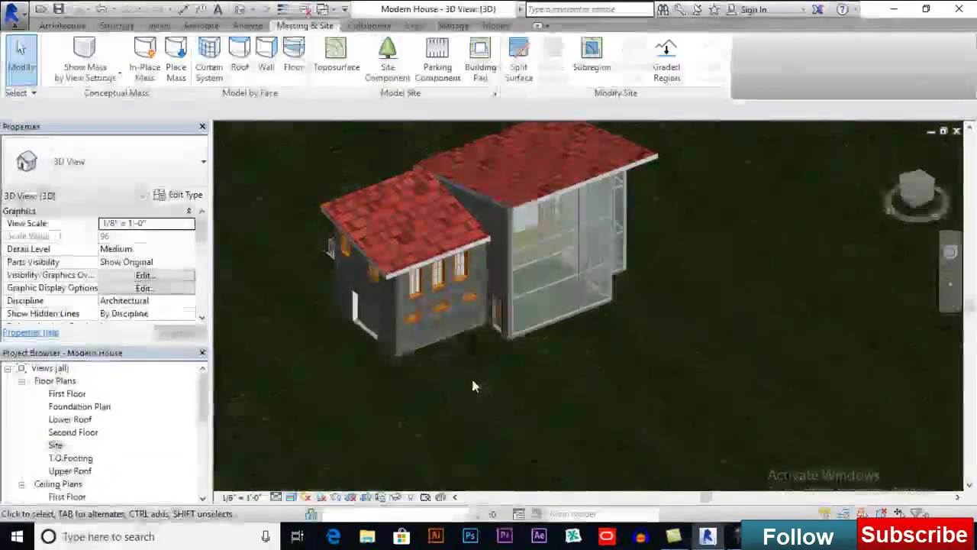
scroll(548, 374, "down", 6)
mouse_move(546, 360)
middle_mouse_down("shift")
mouse_move(538, 366)
mouse_move(541, 330)
mouse_move(545, 342)
middle_mouse_up("shift")
scroll(560, 389, "up", 3)
scroll(471, 397, "up", 3)
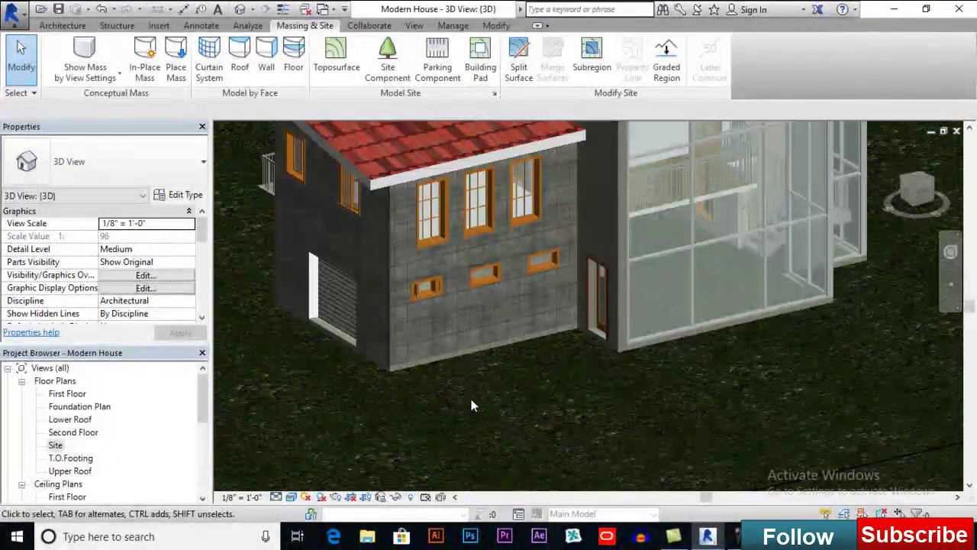
scroll(551, 419, "down", 4)
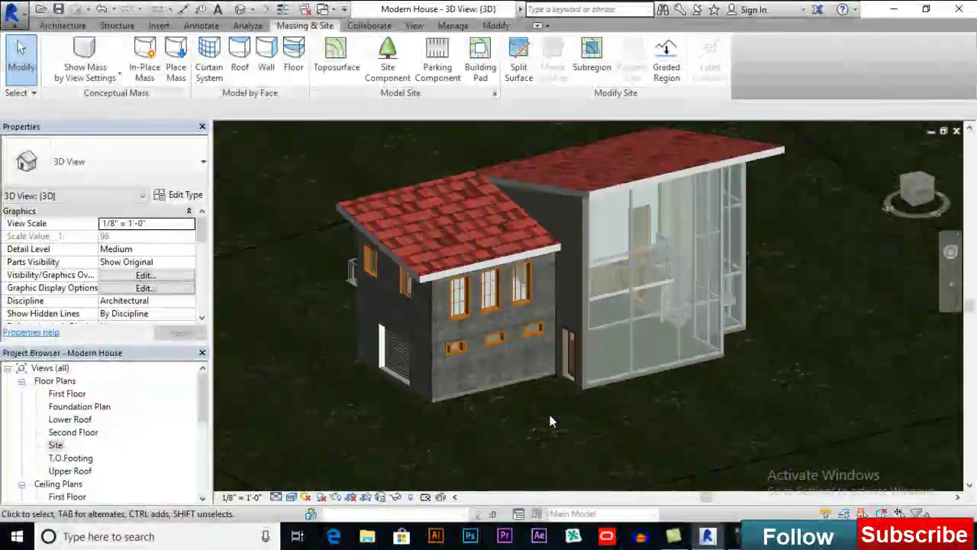
Place an RPC Tree - Deciduous Red Ash - 25' site component on the terrain behind the house.
middle_click_drag(588, 414, 565, 422, "shift")
scroll(565, 420, "down", 4)
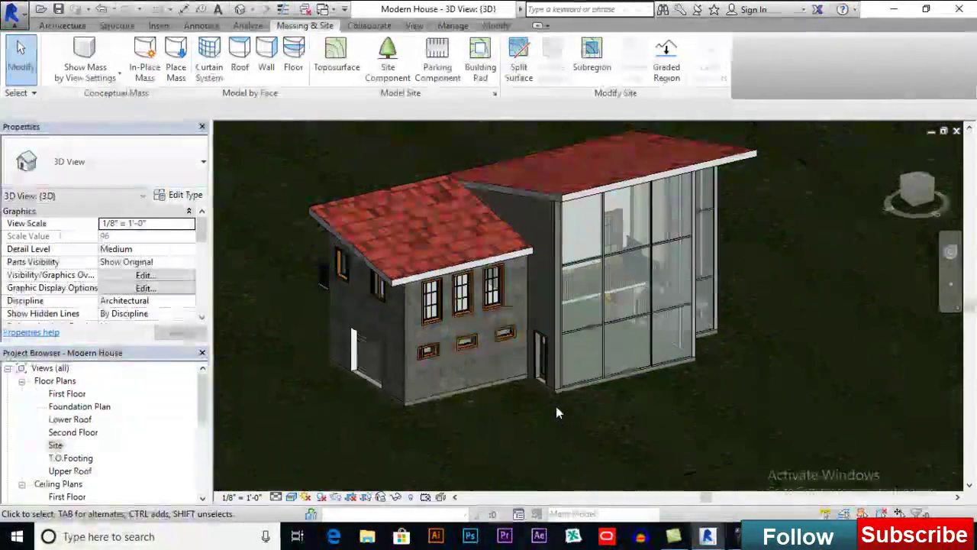
left_click(391, 76)
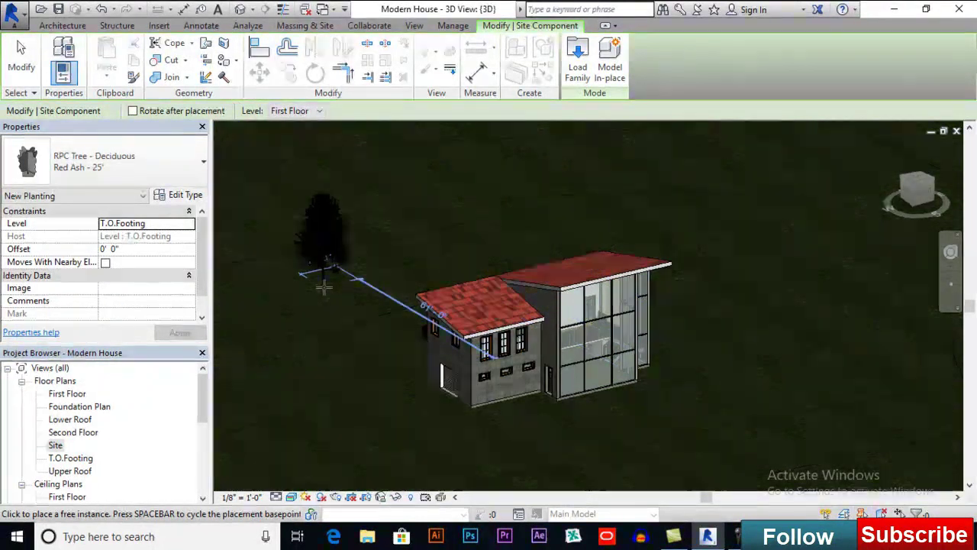
left_click(324, 287)
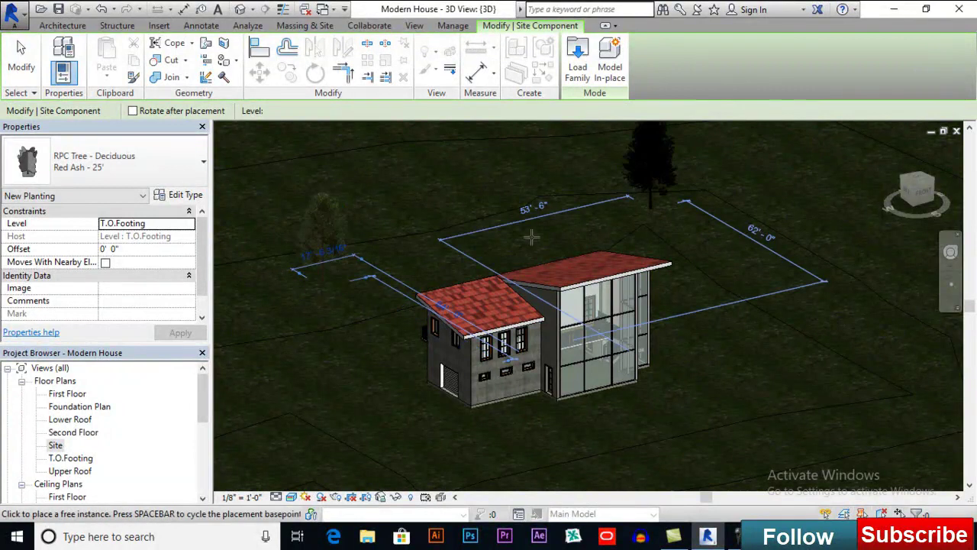
Switch the site component to Japanese Maple - 10' and place one tree near the garage's front corner and one beside the glazed wing.
left_click(178, 165)
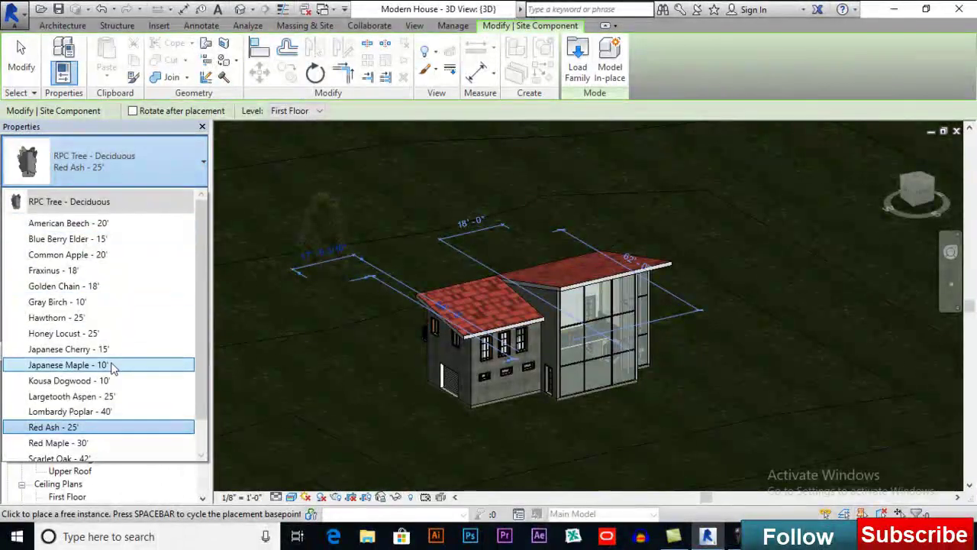
left_click(68, 364)
key("Escape")
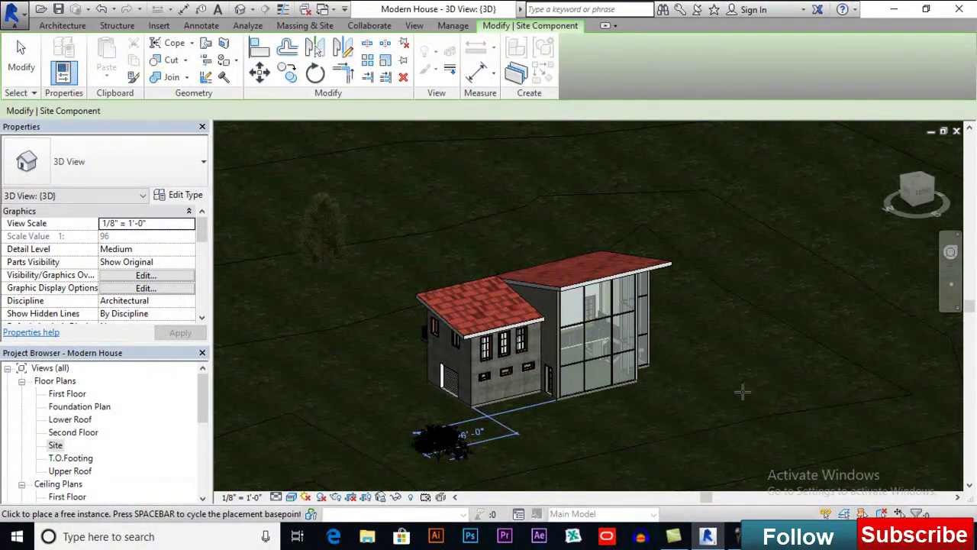
left_click(768, 387)
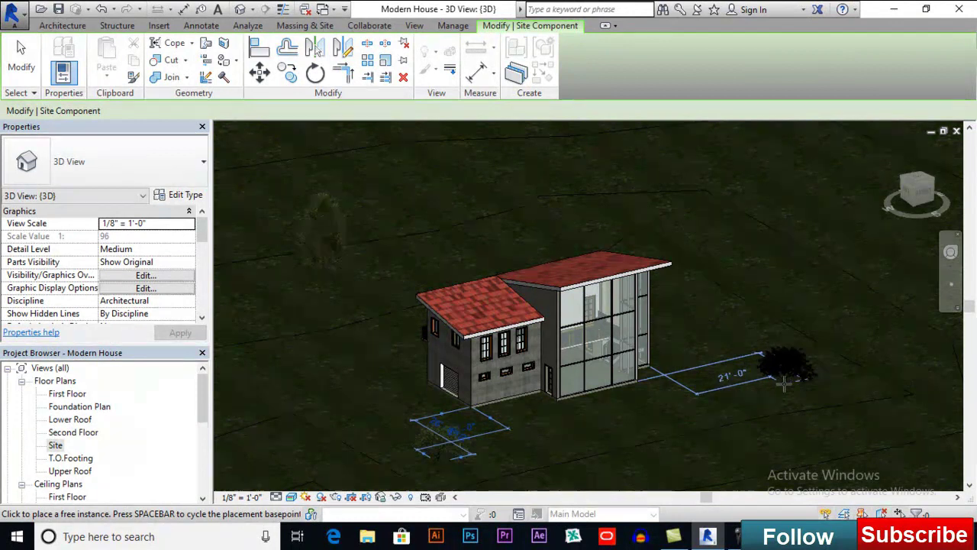
left_click(783, 386)
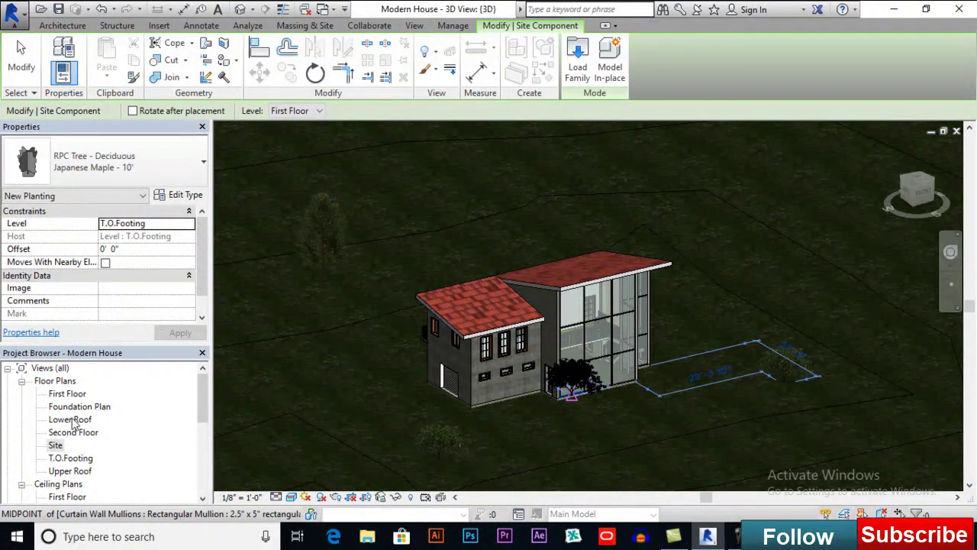
Open the First Floor plan and move the two Japanese Maples south of the house closer to the building.
double_click(67, 393)
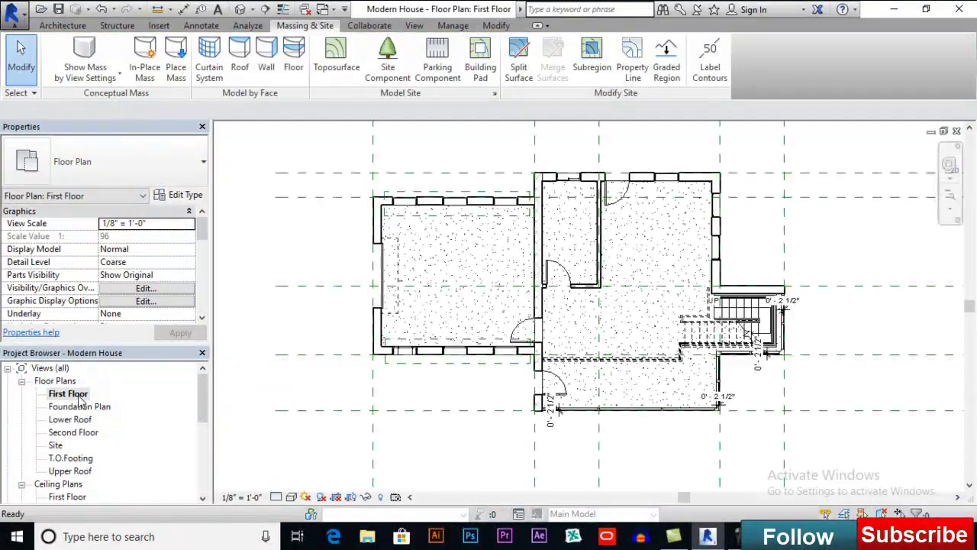
scroll(462, 221, "down", 4)
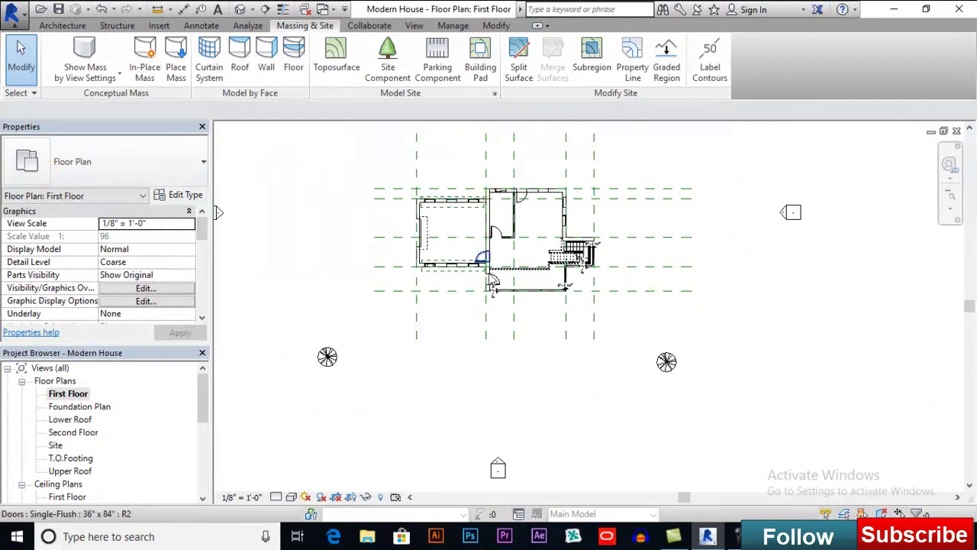
left_click_drag(666, 364, 628, 327)
left_click_drag(327, 356, 366, 347)
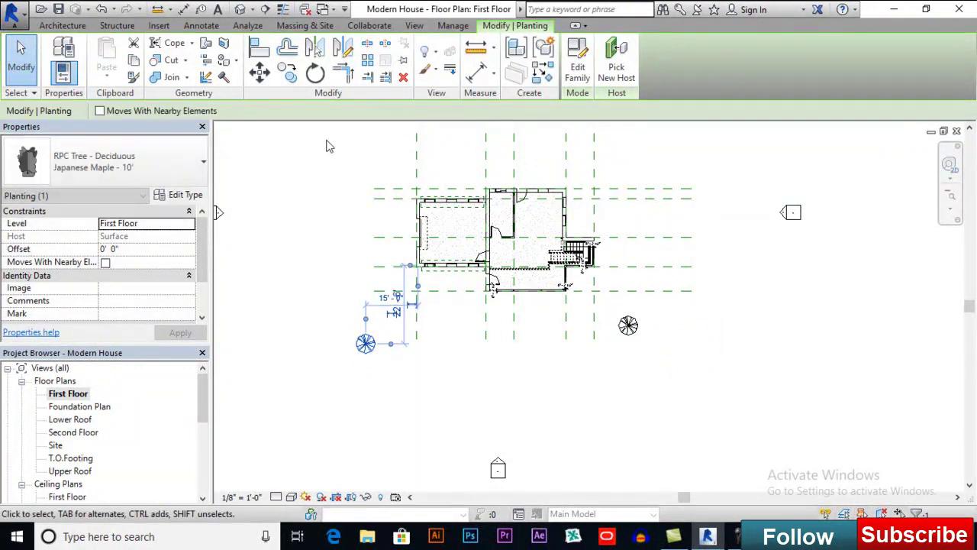
Copy the southwest Japanese Maple straight west, about 33'-6" from the house's west wall.
left_click(287, 73)
left_click(366, 344)
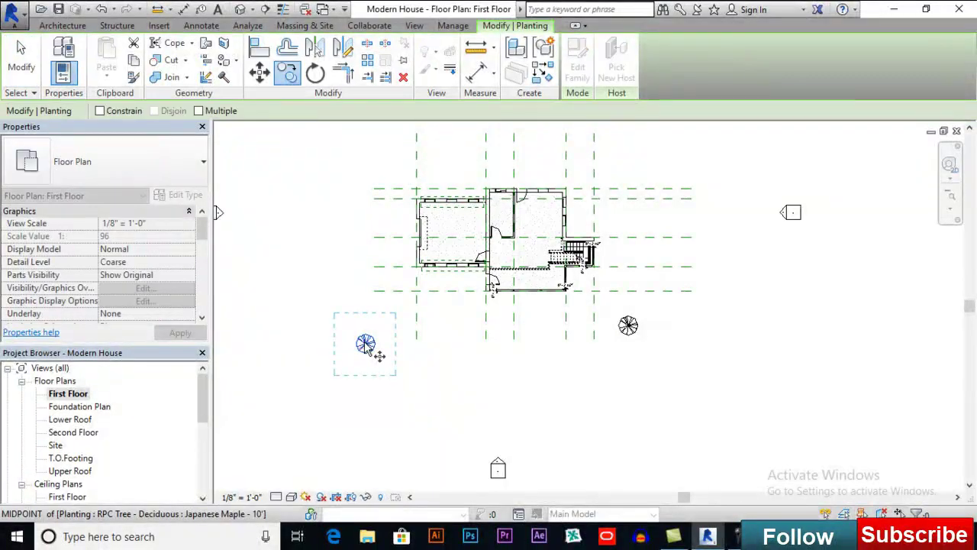
left_click(301, 344)
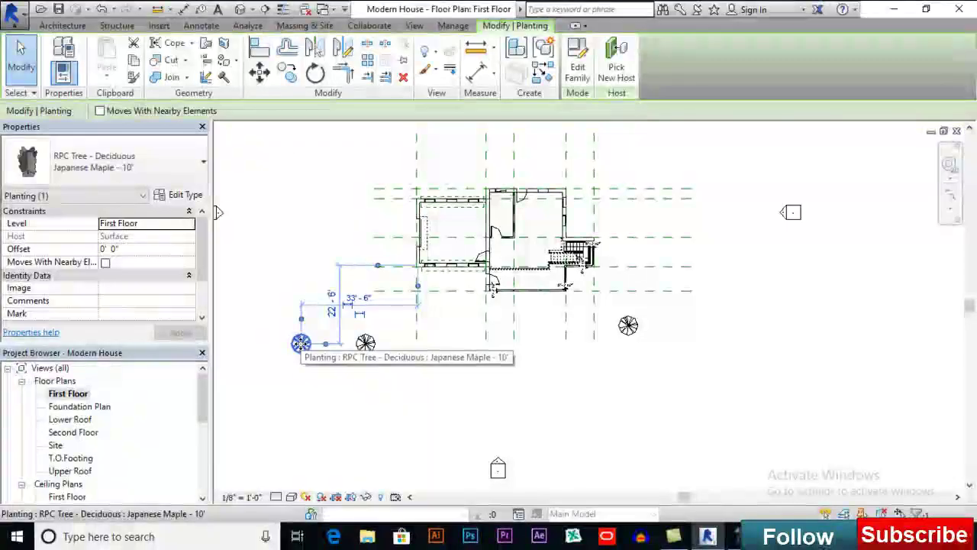
Copy the southeast Japanese Maple with the Multiple option, placing four copies in a row along the house's east side.
scroll(493, 370, "down", 2)
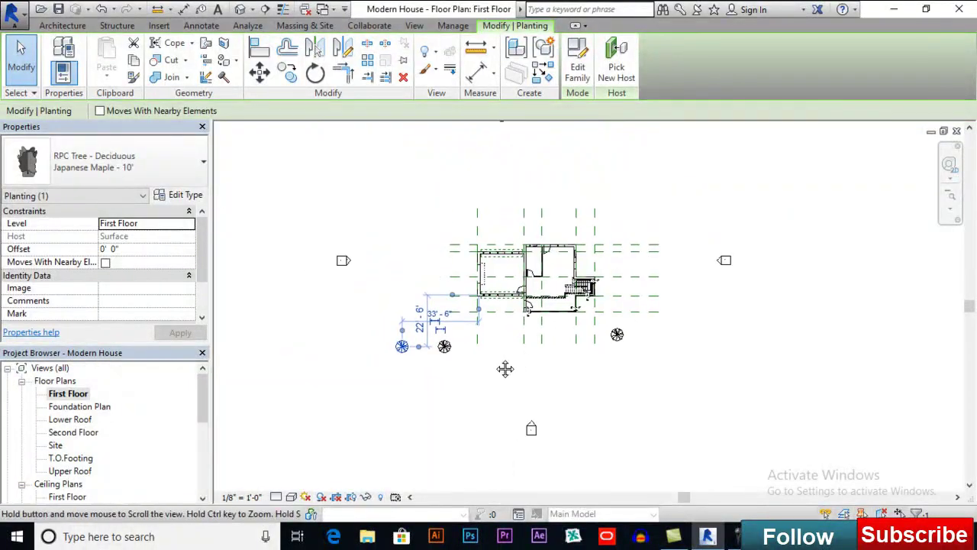
scroll(625, 340, "up", 3)
left_click(611, 336)
left_click(288, 74)
left_click(287, 73)
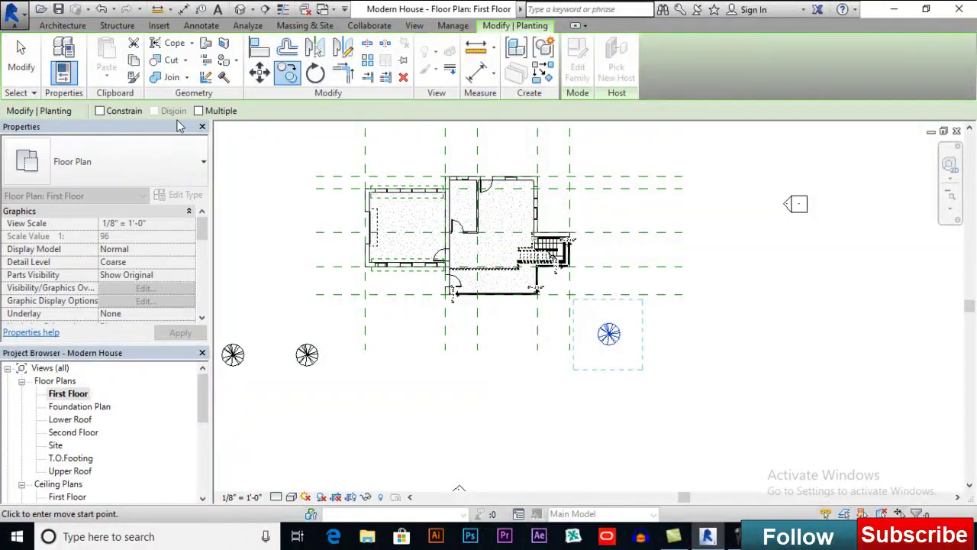
left_click(608, 335)
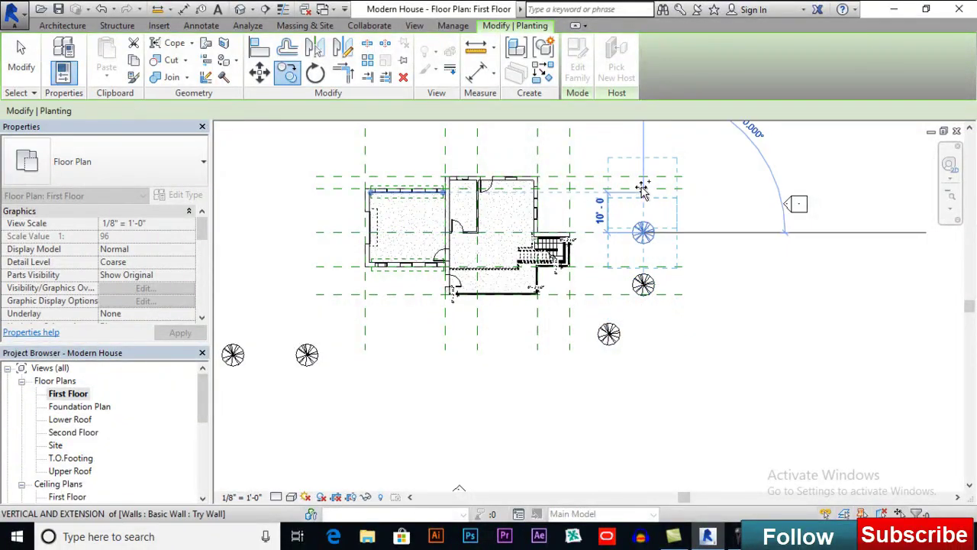
left_click(643, 232)
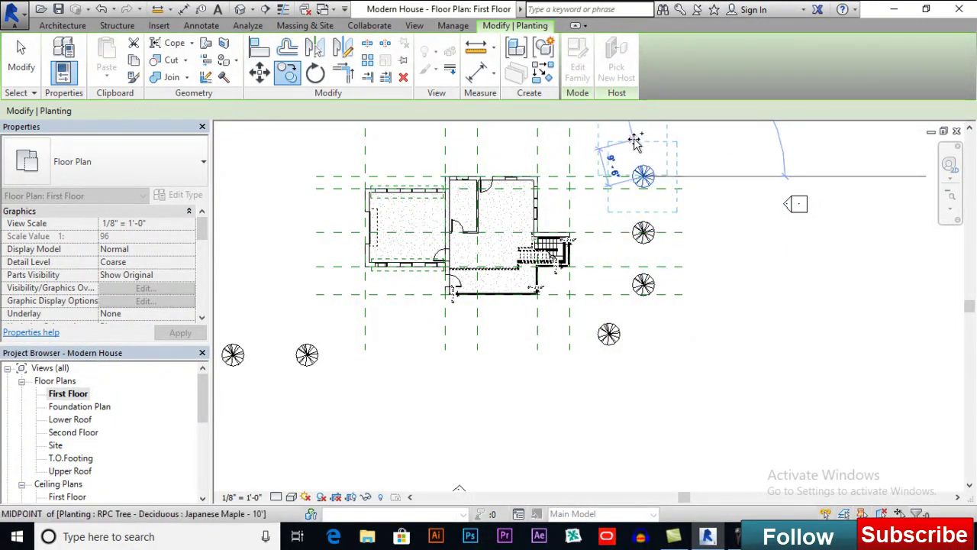
left_click(634, 139)
middle_click_drag(632, 210, 665, 330)
scroll(571, 330, "down", 2)
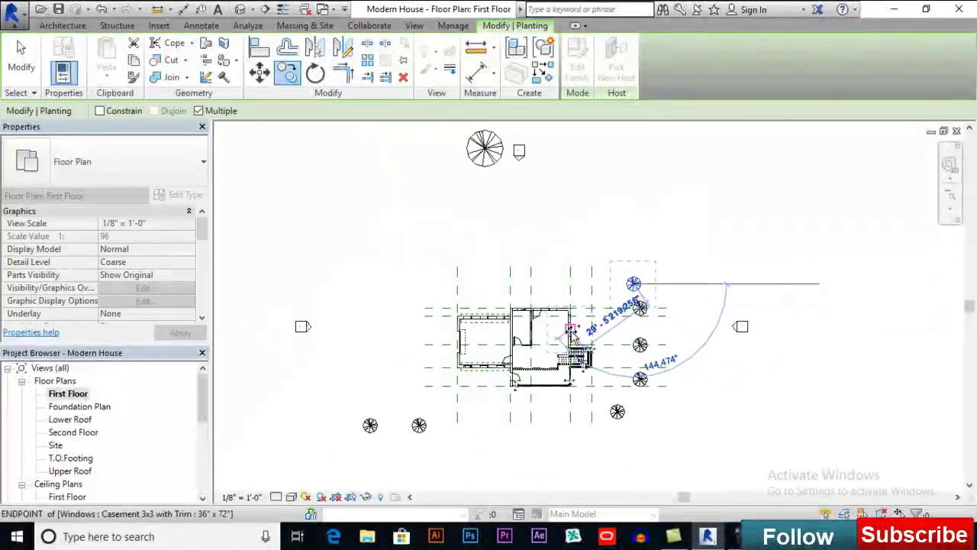
left_click(22, 57)
Move the Red Ash closer to the house's north side, about 36'-0" away, and place one copy on each side of it.
left_click(485, 151)
left_click_drag(486, 151, 467, 222)
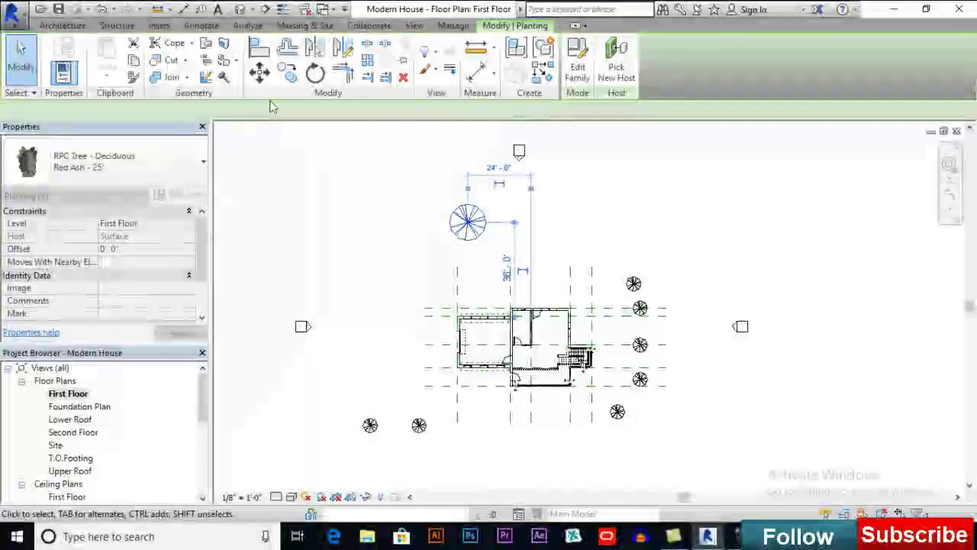
left_click(287, 72)
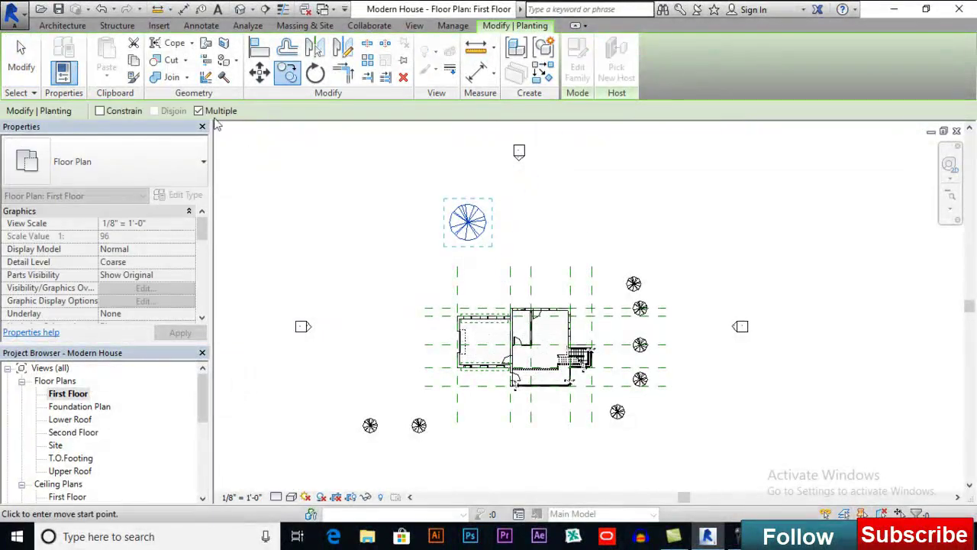
left_click(467, 222)
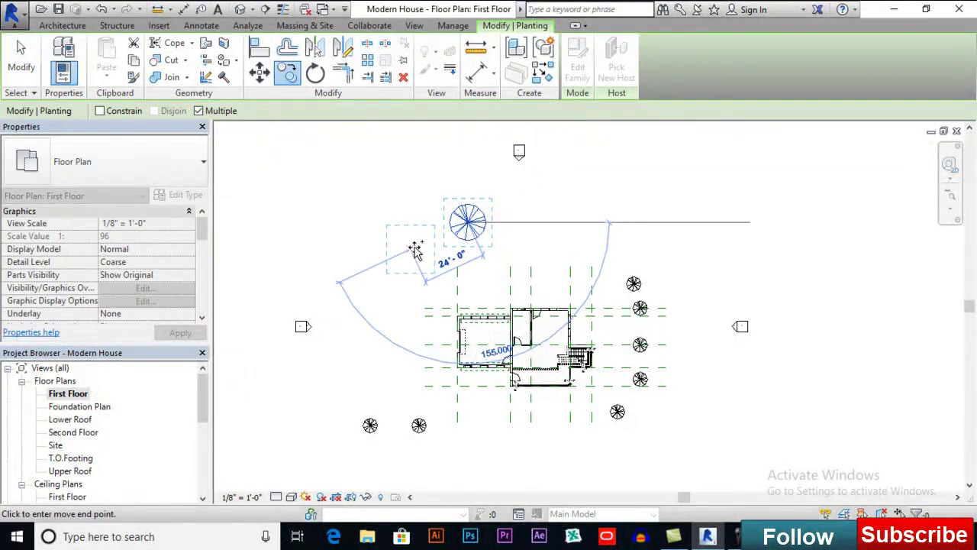
left_click(422, 252)
left_click(531, 218)
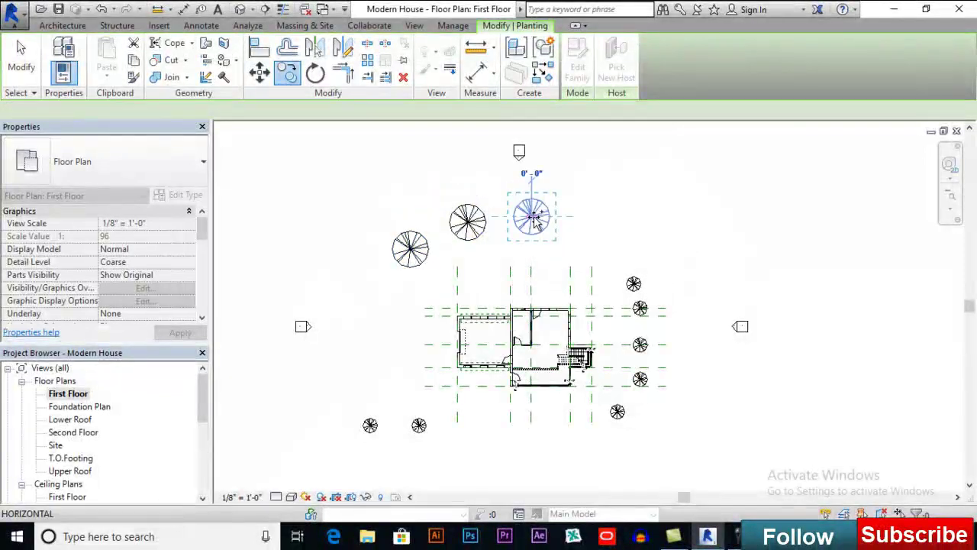
left_click(21, 57)
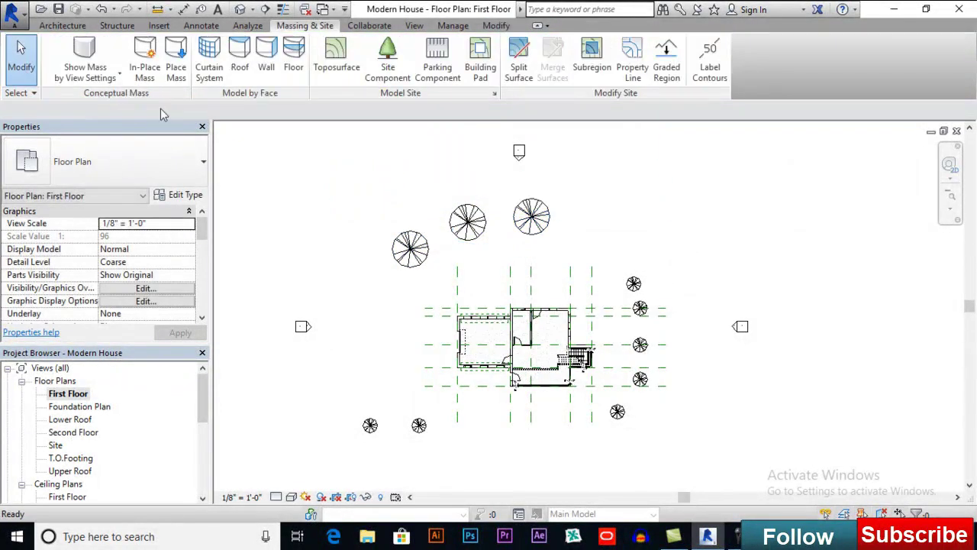
Place four Fraxinus - 18' trees as site components: two in front of the house and two along its west side.
left_click(389, 59)
left_click(148, 168)
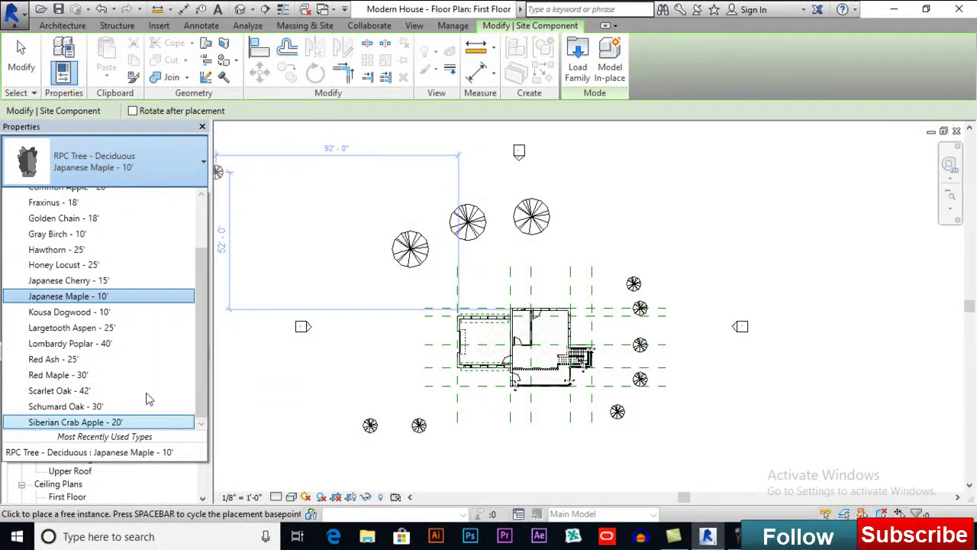
mouse_move(109, 322)
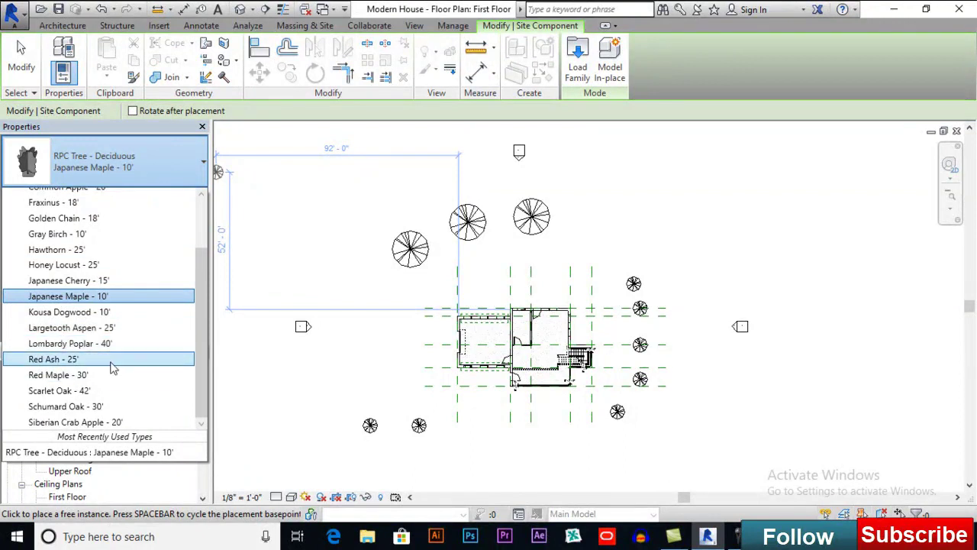
scroll(122, 329, "up", 2)
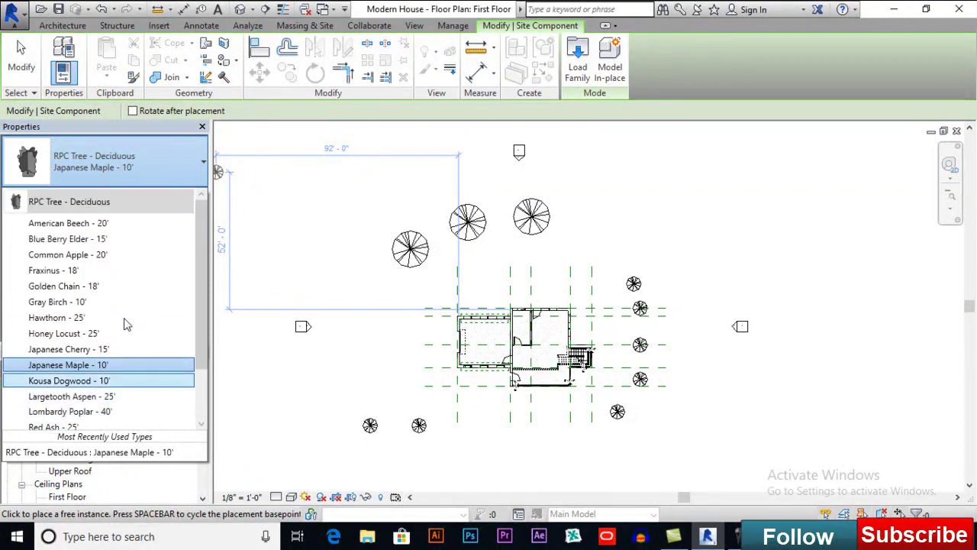
left_click(88, 272)
middle_click_drag(460, 429, 441, 355)
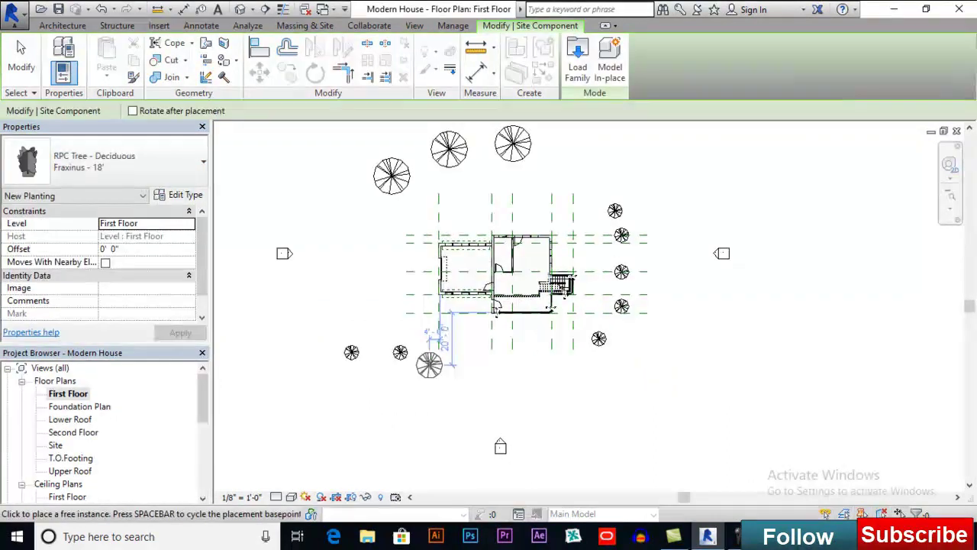
left_click(429, 364)
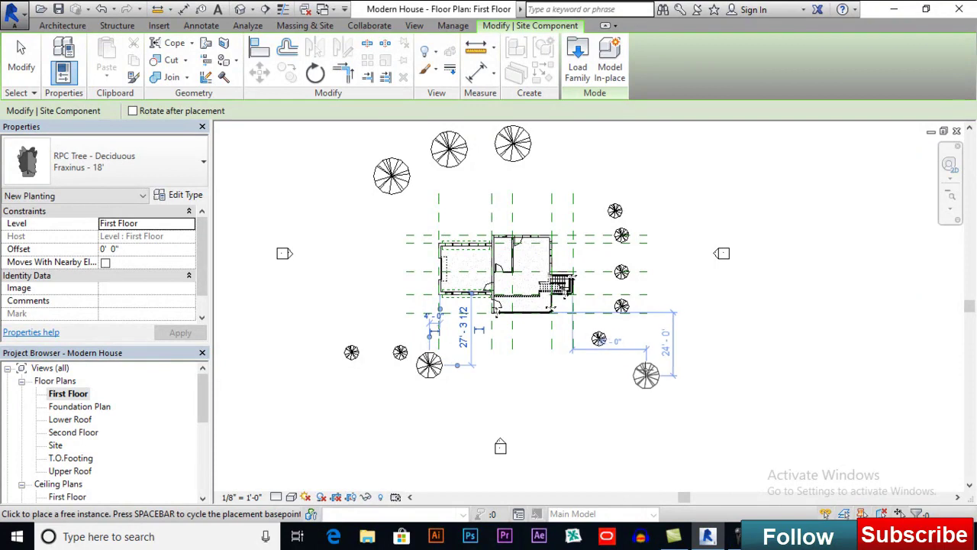
left_click(645, 365)
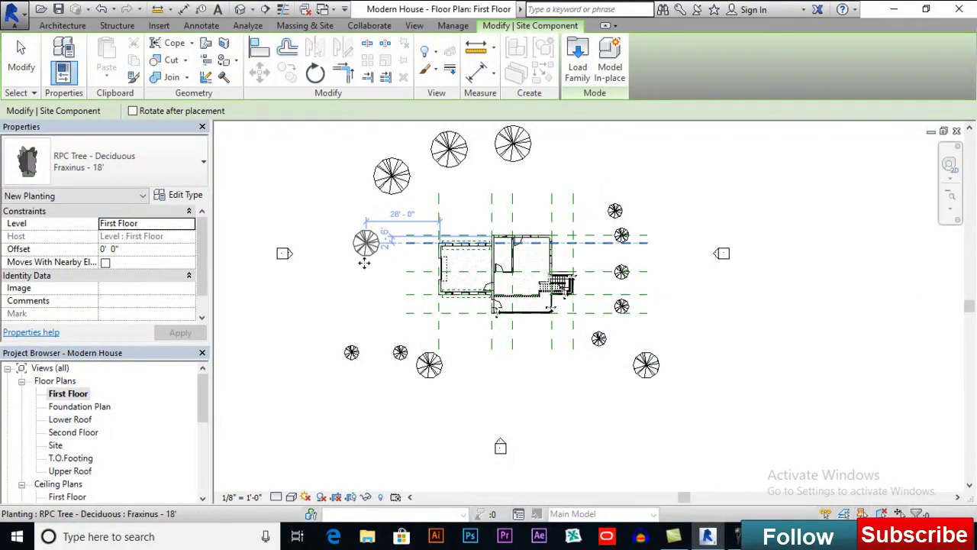
left_click(366, 242)
left_click(355, 294)
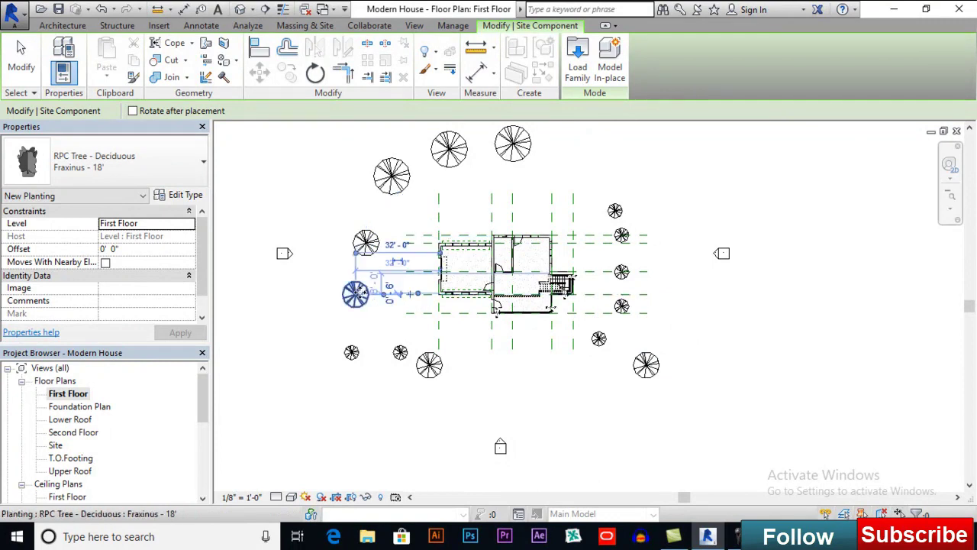
left_click(21, 55)
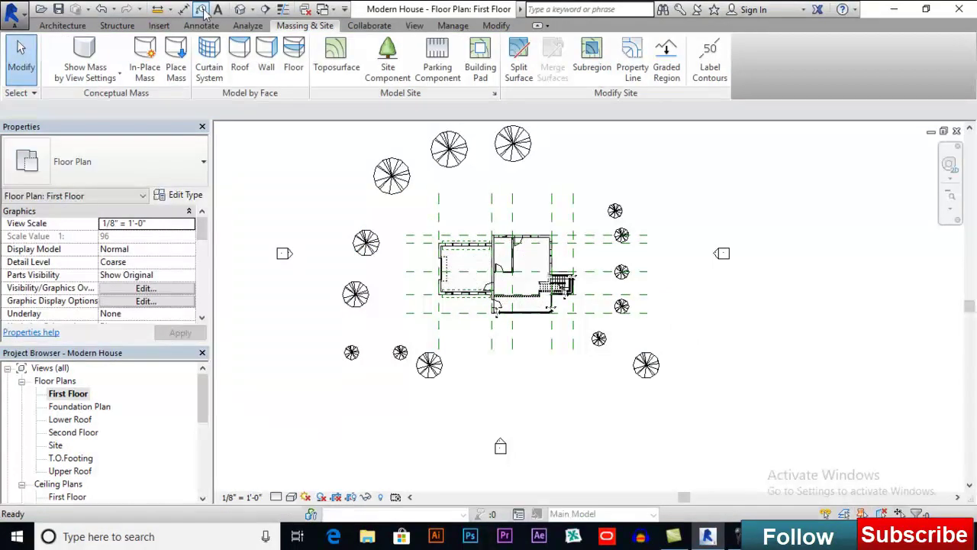
Open the default 3D view to inspect the trees around the house.
left_click(241, 9)
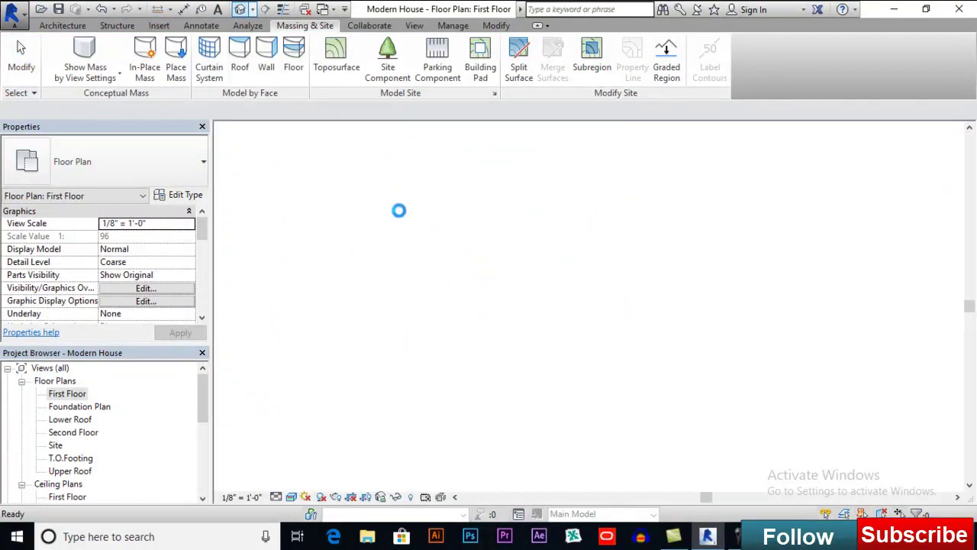